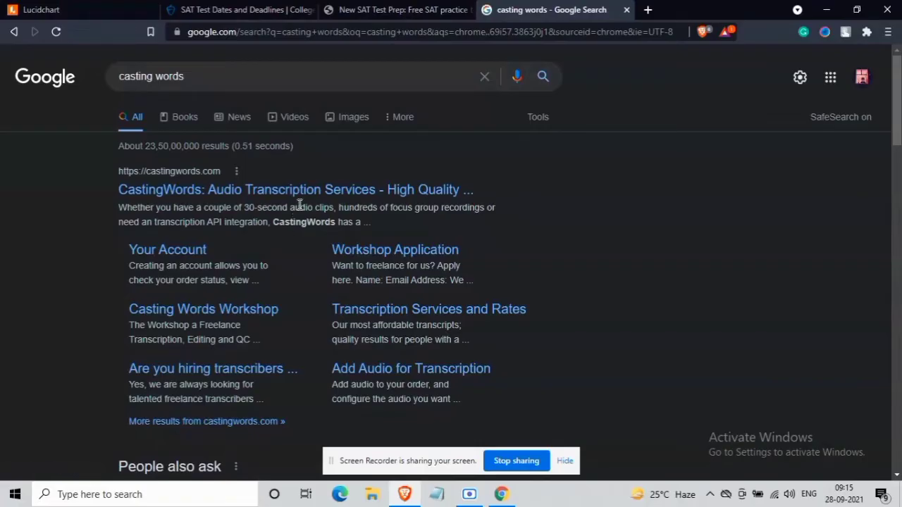
- Open the Workshop Application sitelink under the CastingWords search result
left_click(372, 257)
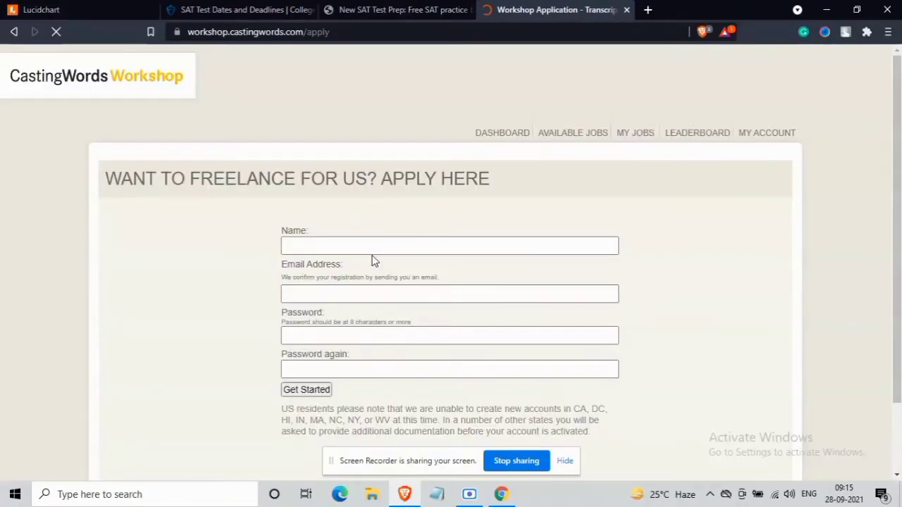
- Enter the applicant's name, e-mail address and password twice, then submit with Get Started
left_click(387, 246)
type("P")
left_click(374, 278)
left_click(370, 296)
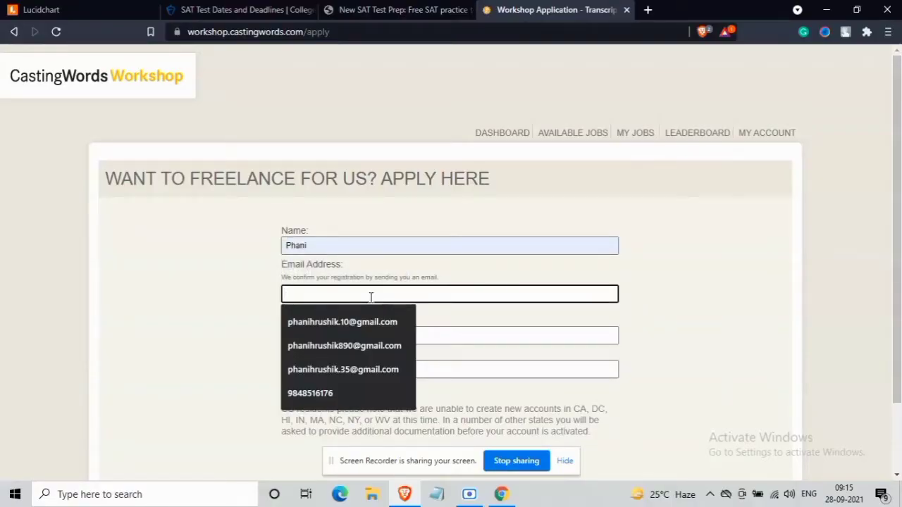
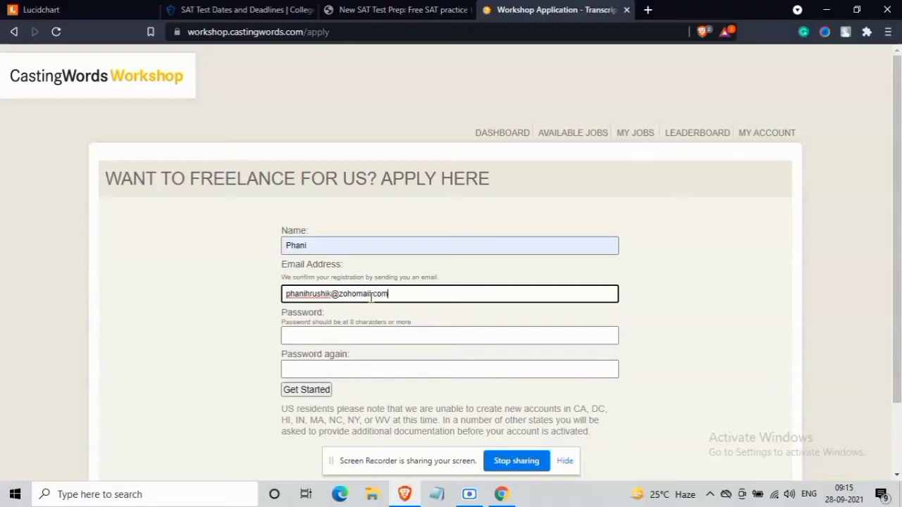
scroll(395, 282, "down", 1)
left_click(395, 271)
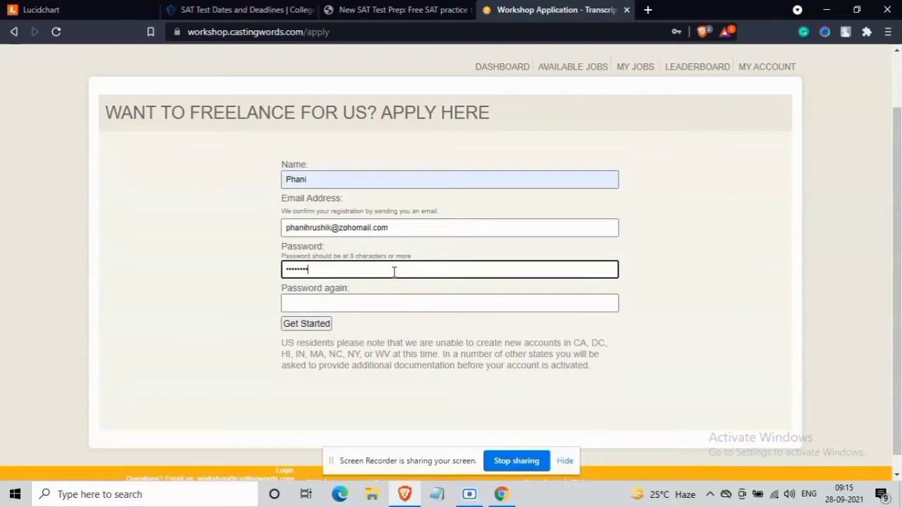
left_click(362, 305)
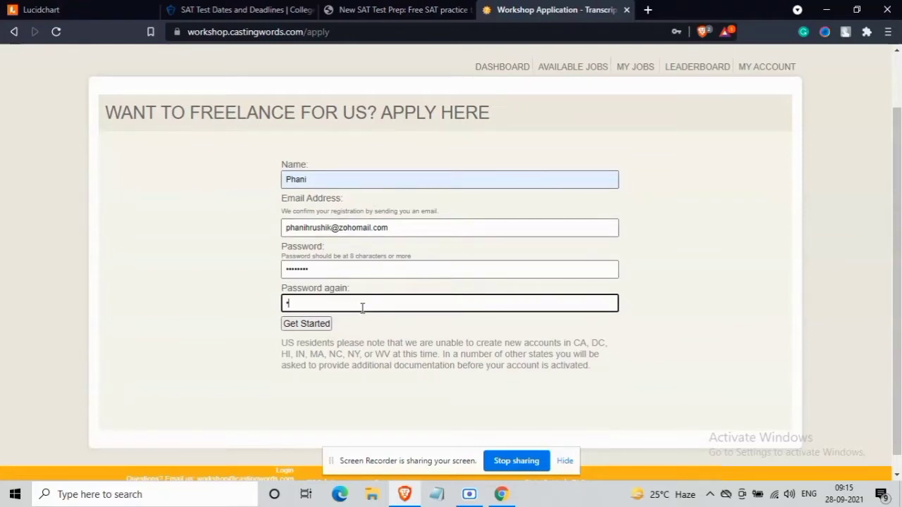
type("••••••••")
left_click(306, 326)
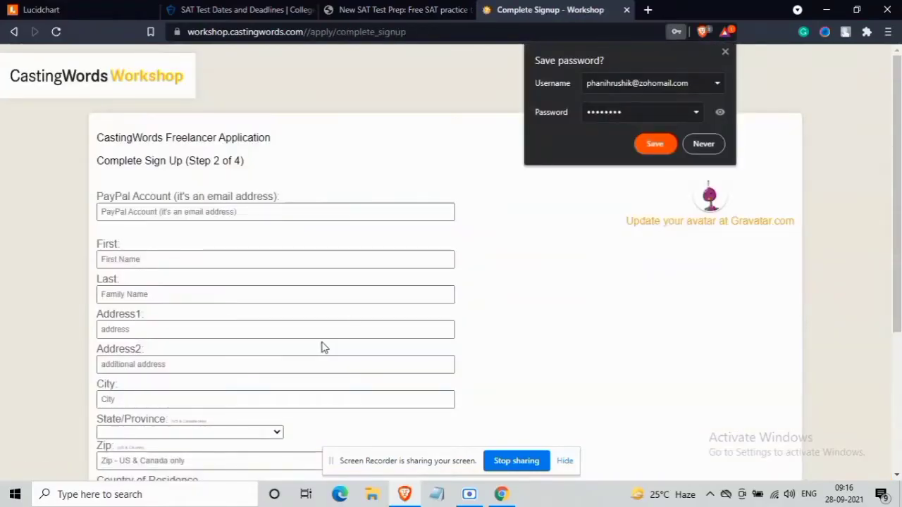
- Save the login in the browser, then enter the PayPal e-mail and the first and last name
left_click(654, 144)
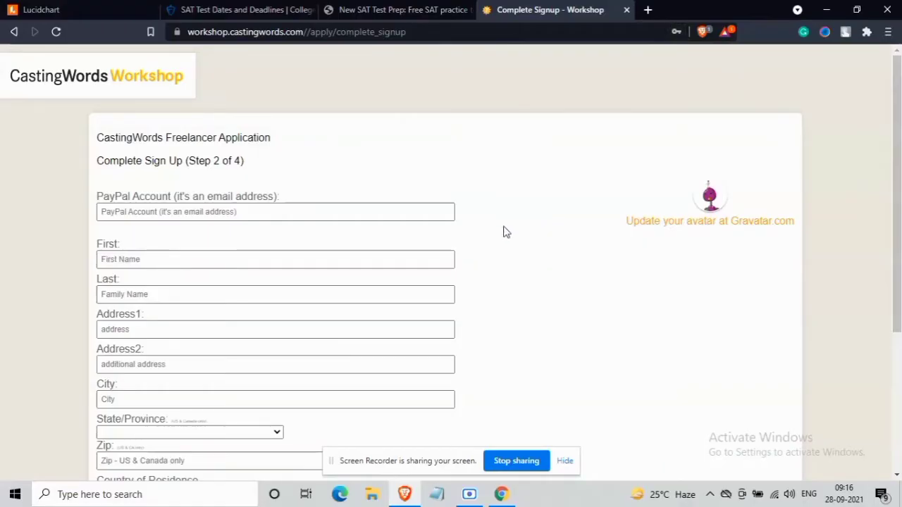
left_click(393, 210)
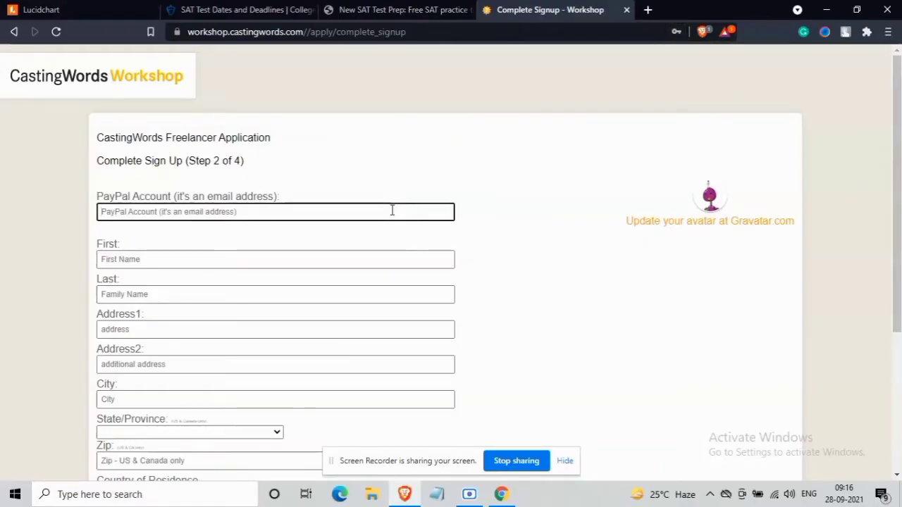
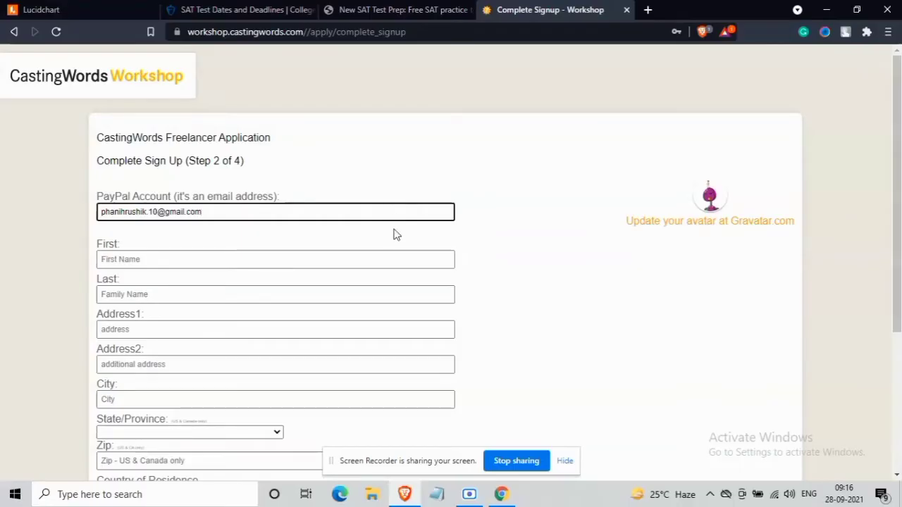
left_click(387, 260)
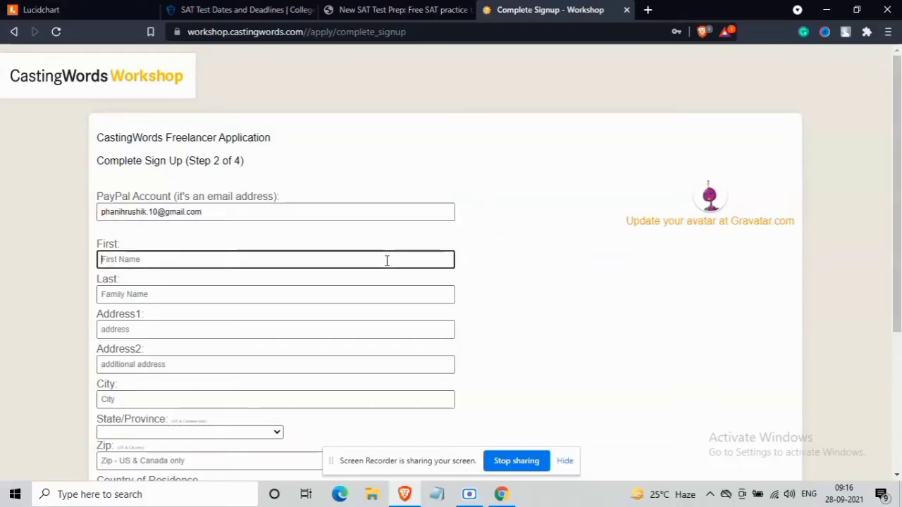
scroll(387, 261, "down", 2)
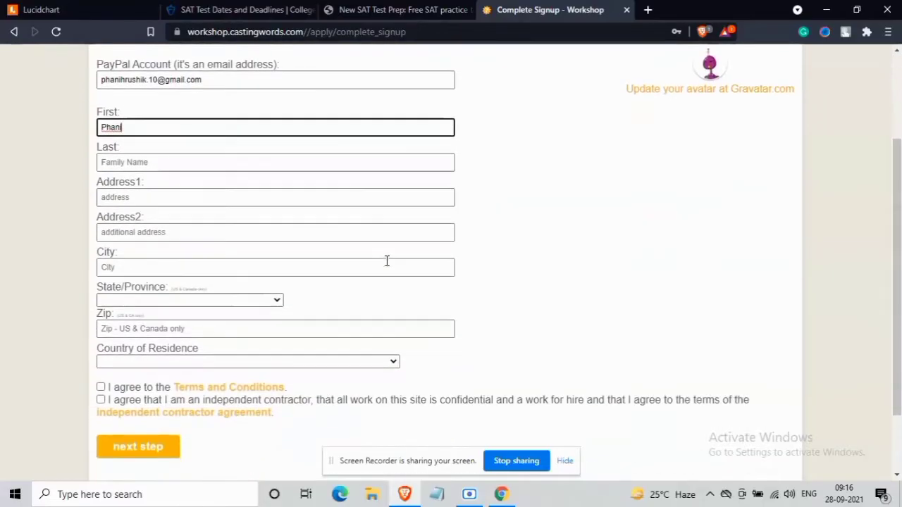
left_click(345, 161)
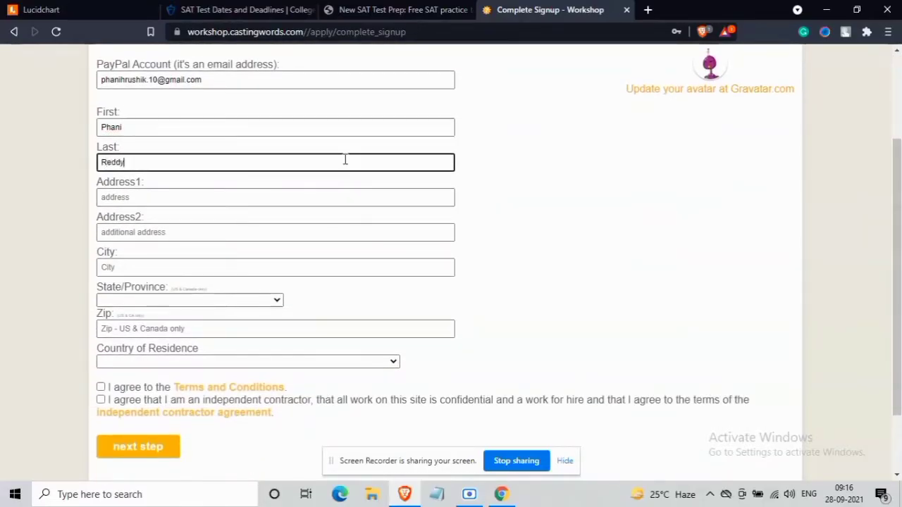
- Fill both address lines and the city, leave the state unset, and choose Bahrain as country
left_click(335, 200)
type("w")
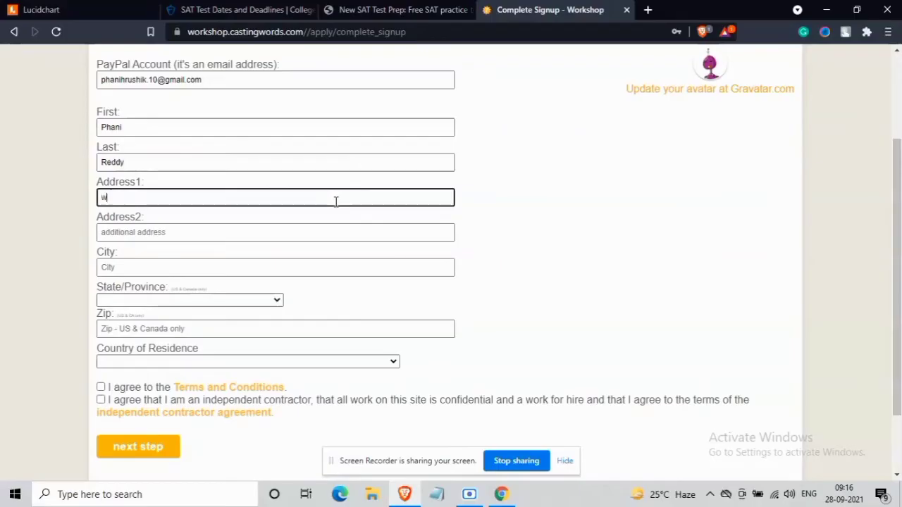
type("hat suahdisanco")
left_click(332, 234)
type("auhcdunso n")
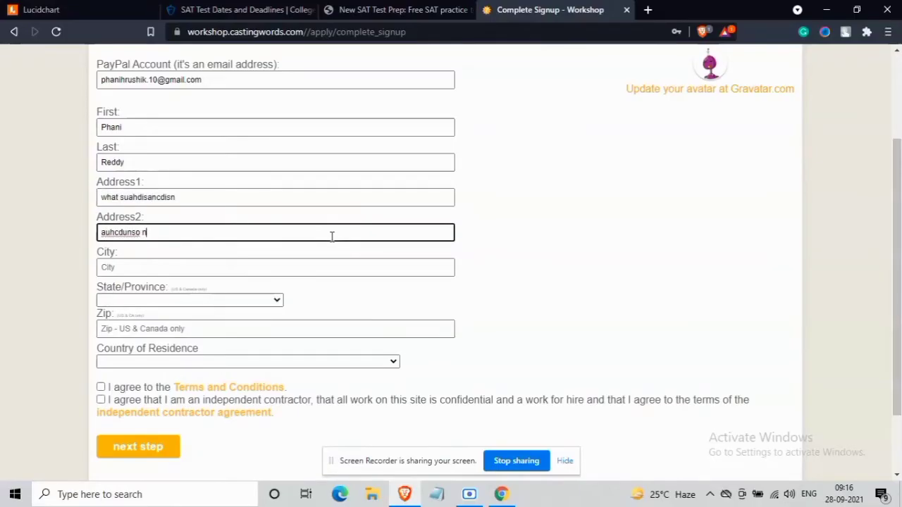
left_click(303, 261)
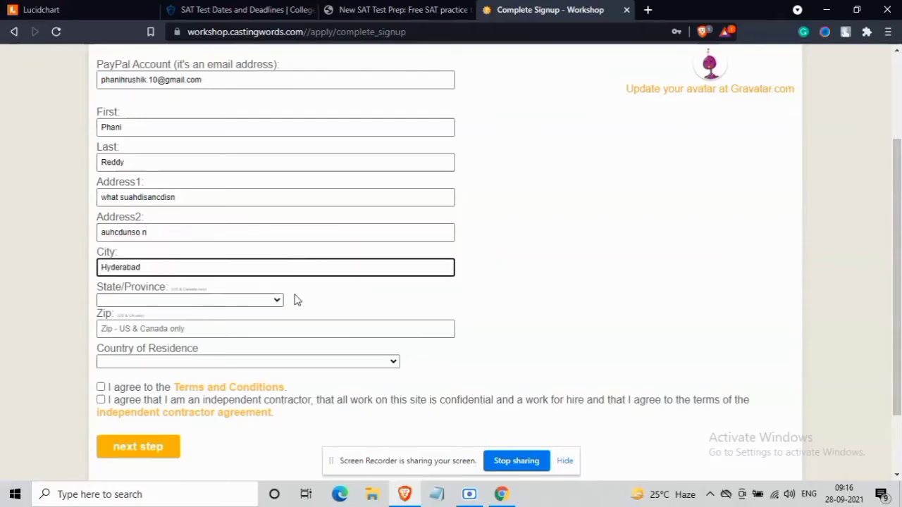
left_click(274, 300)
left_click(334, 292)
scroll(335, 296, "down", 1)
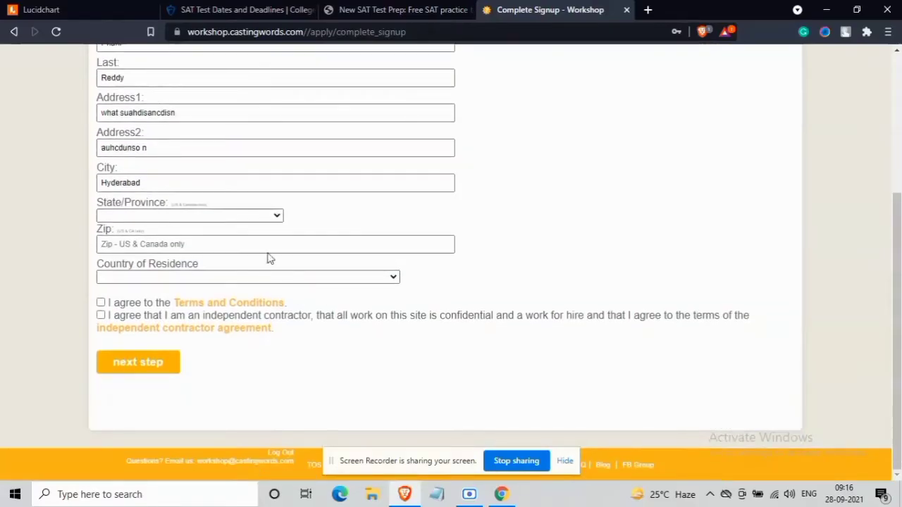
left_click(256, 244)
left_click(247, 284)
scroll(241, 221, "down", 1)
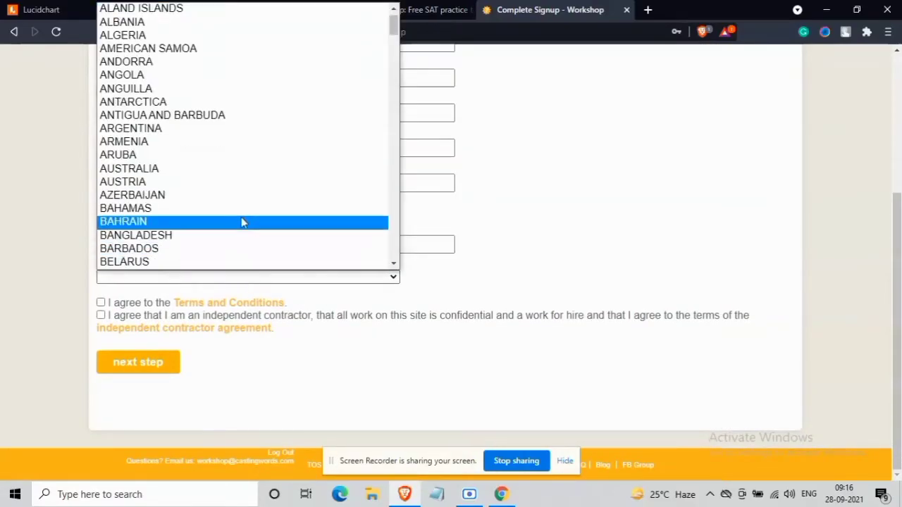
left_click(242, 221)
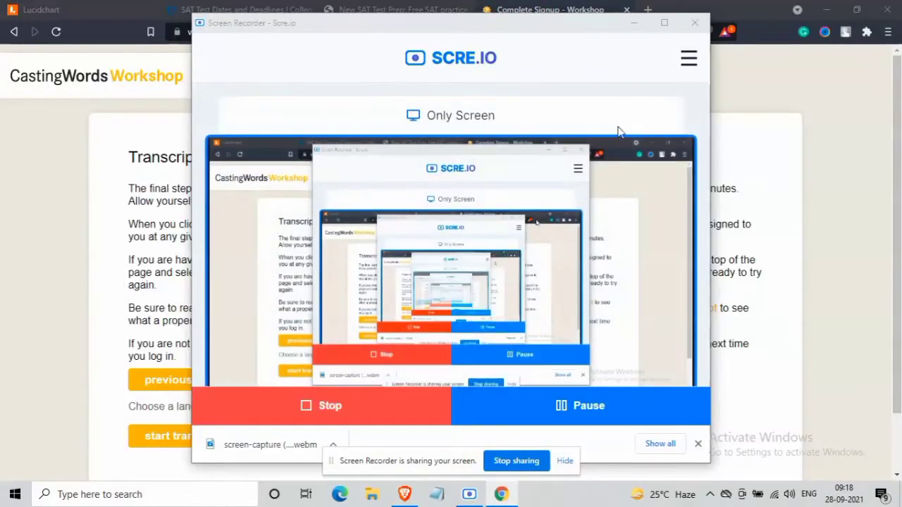
- Start the transcription test so the Audio Transcription Test appears under My Jobs
left_click(643, 22)
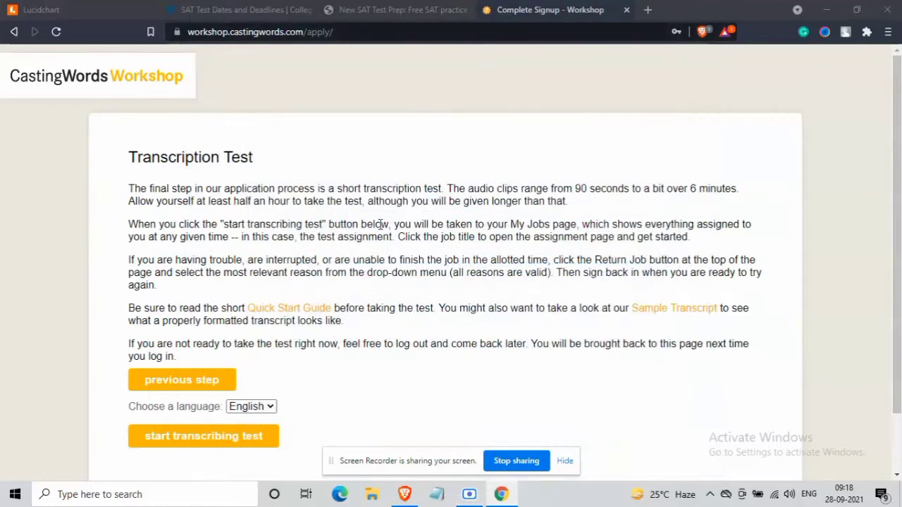
scroll(380, 224, "down", 1)
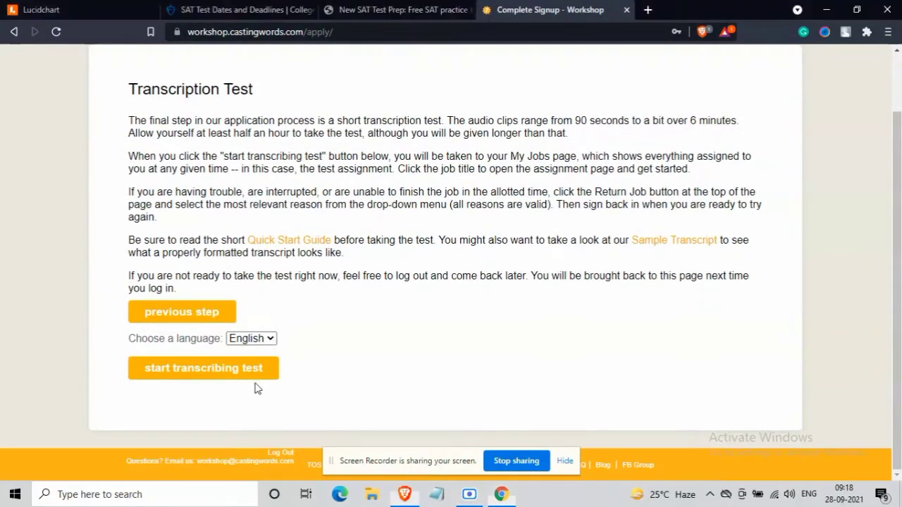
left_click(257, 379)
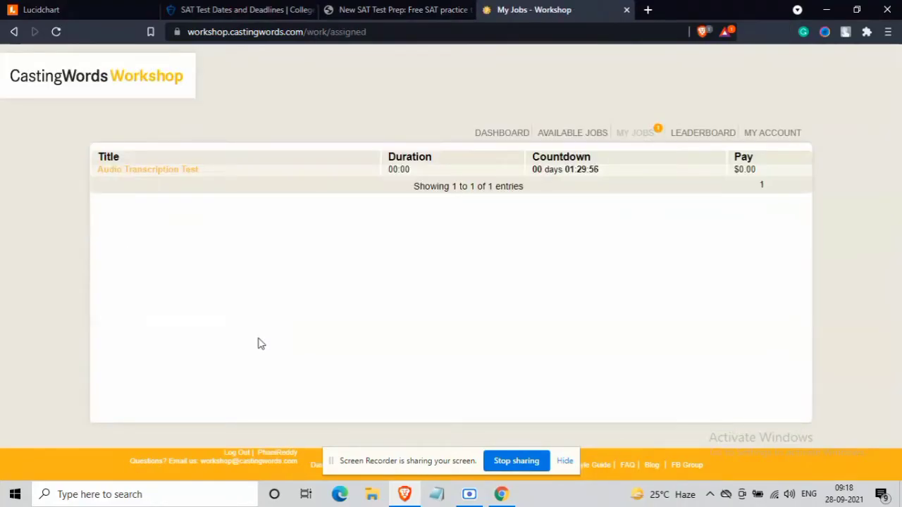
- Open the Audio Transcription Test job and enlarge the page for reading
left_click(181, 174)
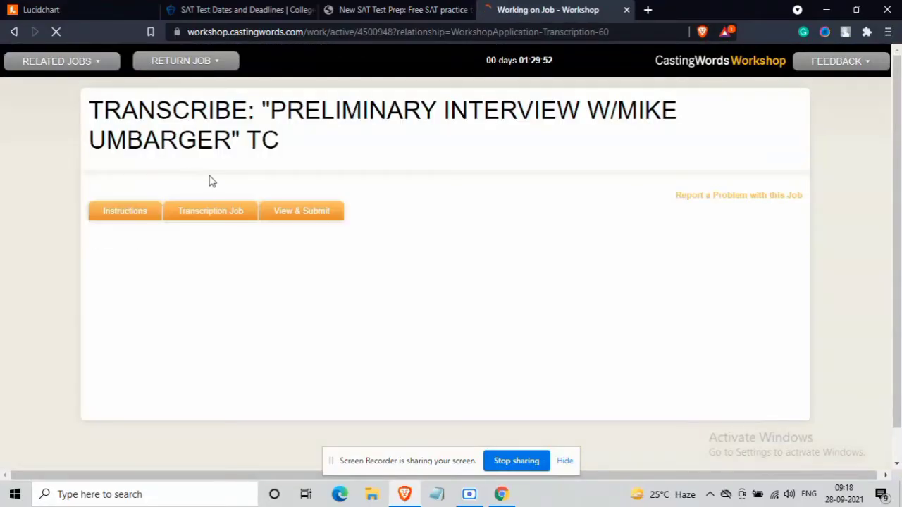
scroll(356, 209, "down", 4)
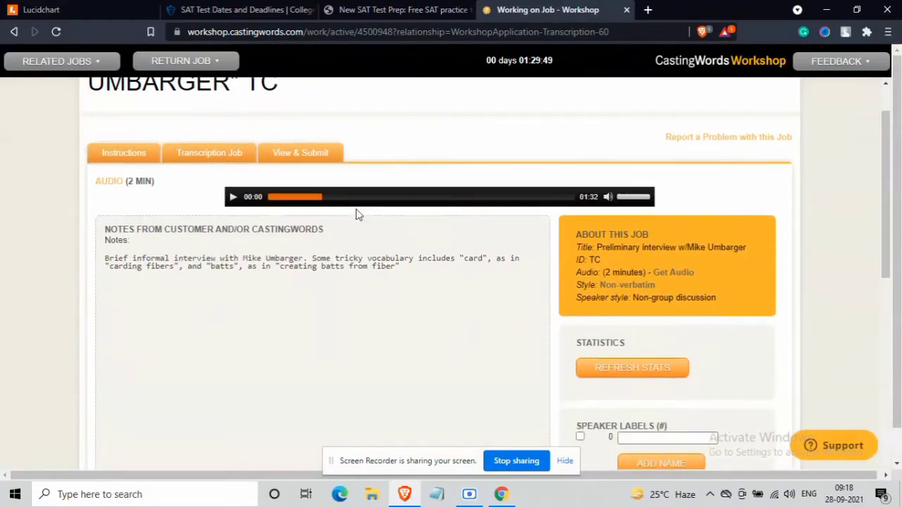
scroll(356, 208, "down", 5)
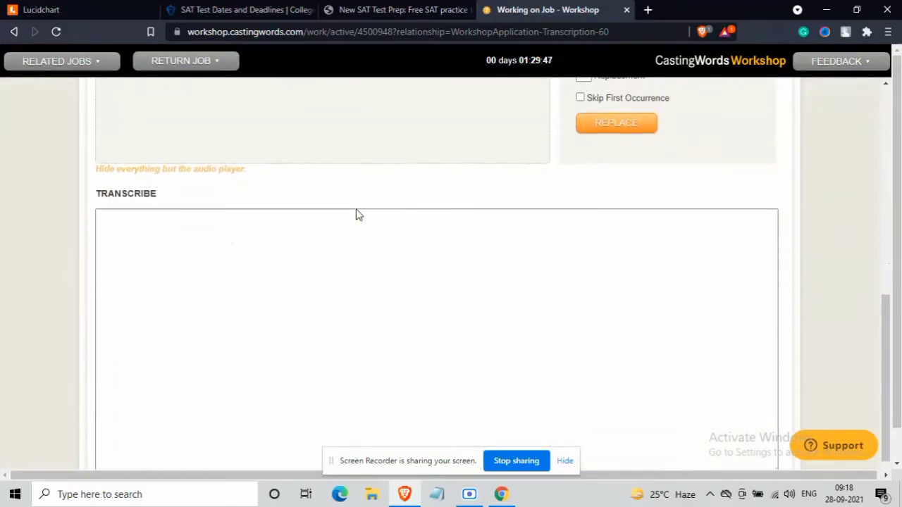
scroll(356, 209, "up", 9)
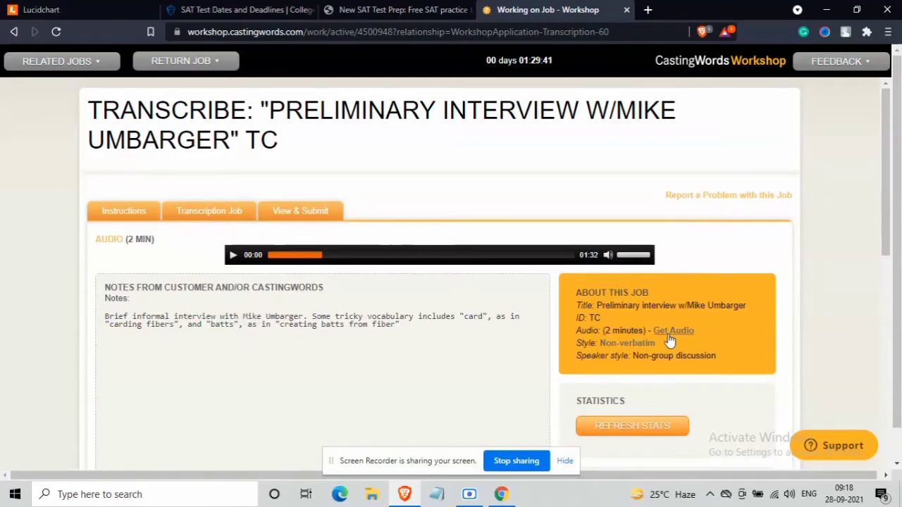
key("ctrl+plus")
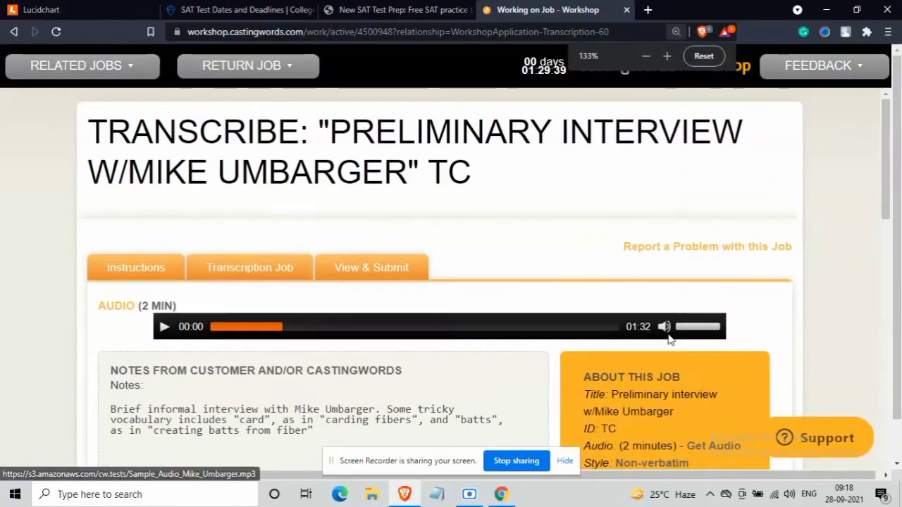
scroll(714, 342, "down", 3)
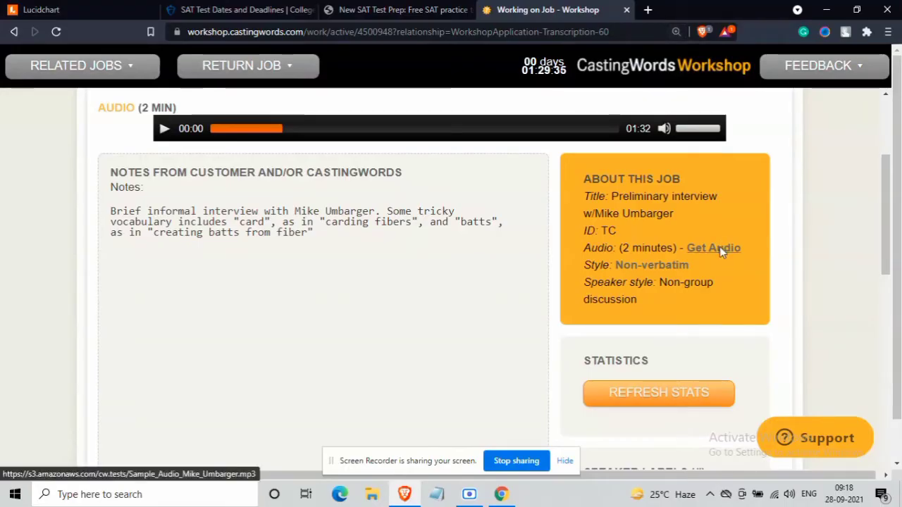
left_click(714, 248)
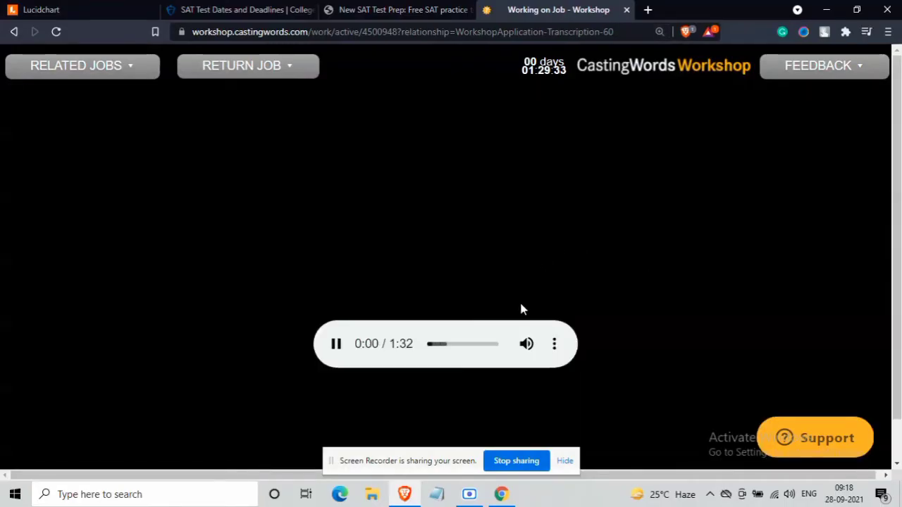
left_click(554, 343)
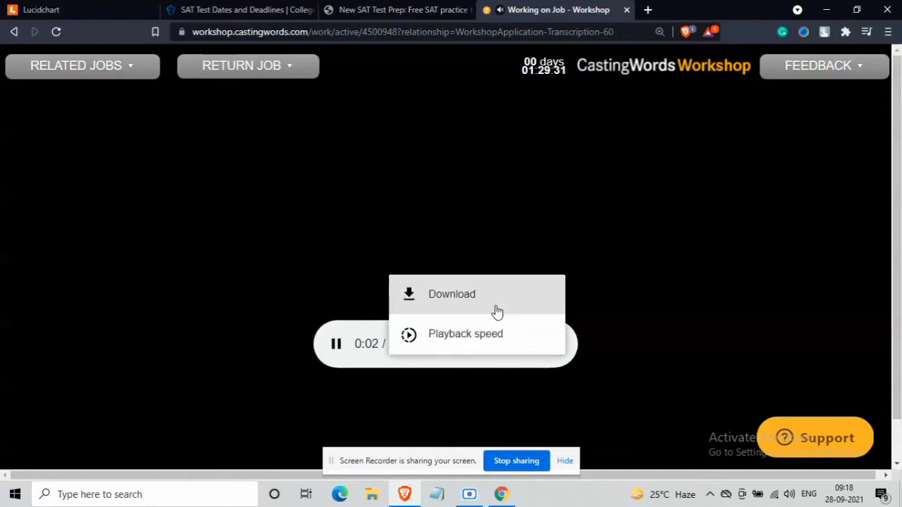
left_click(496, 308)
key("ctrl+minus")
key("ctrl+minus")
key("ctrl+minus")
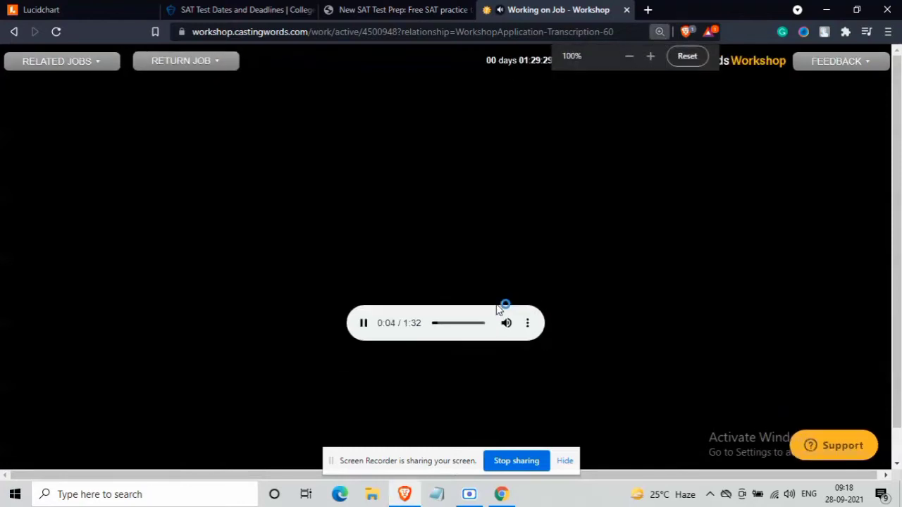
left_click(64, 127)
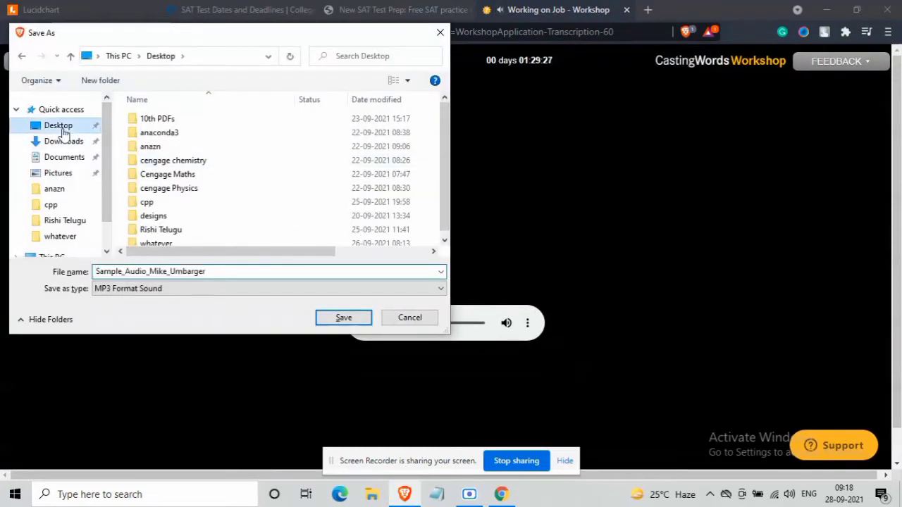
left_click(344, 318)
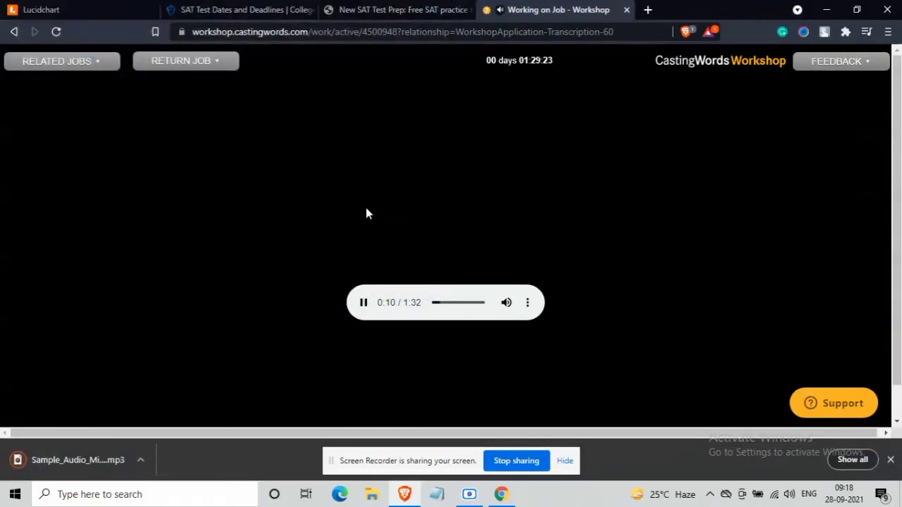
left_click(12, 32)
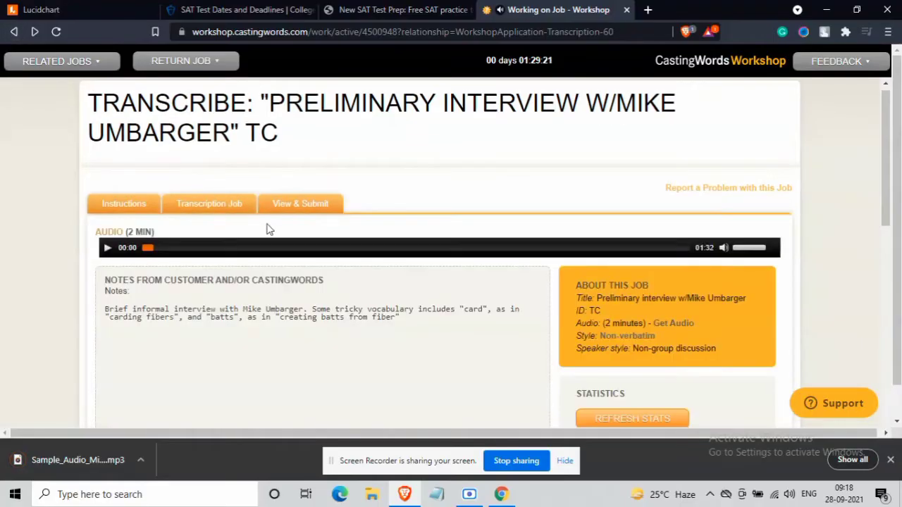
- Open a new Brave tab and load the Otter.ai home page from the address bar
left_click(647, 9)
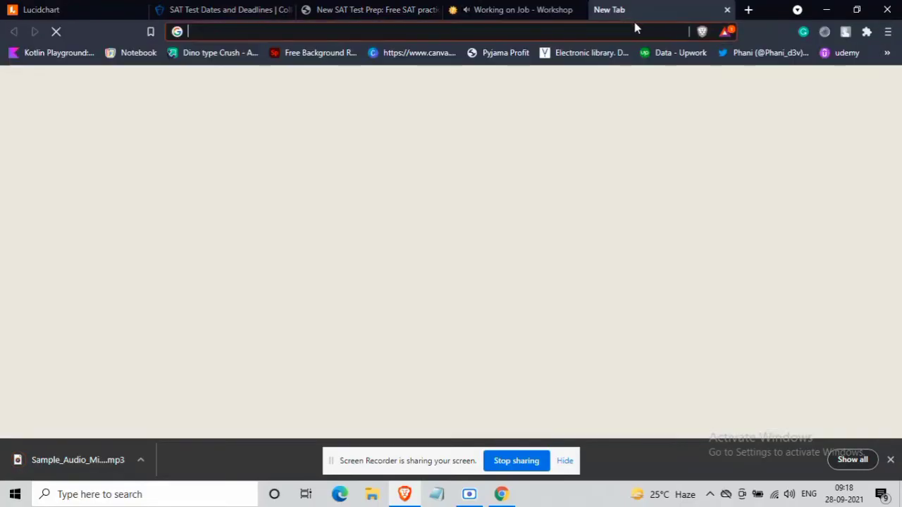
left_click(632, 31)
type("otter.ai")
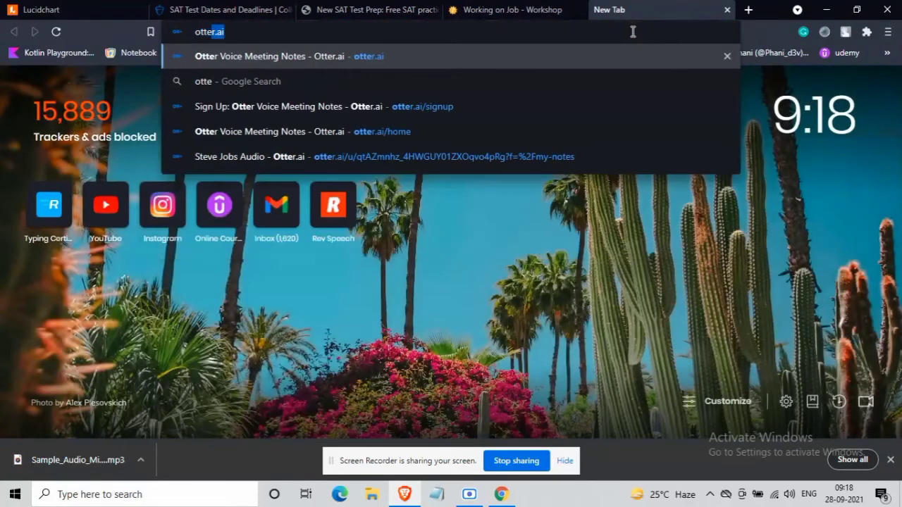
key("Return")
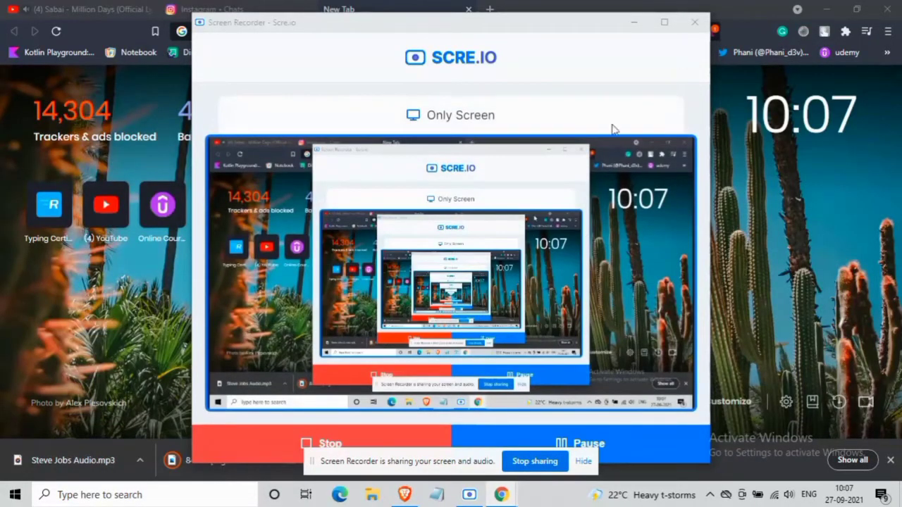
left_click(633, 21)
left_click(473, 32)
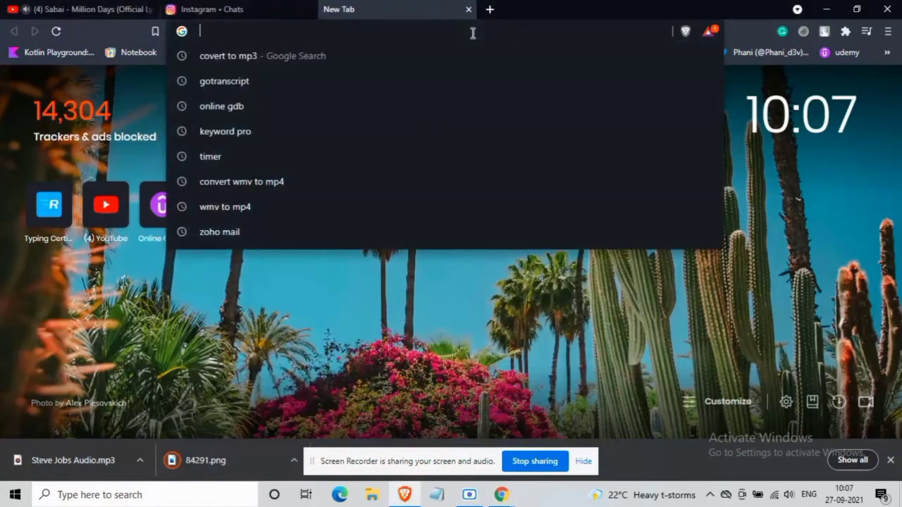
type("otter")
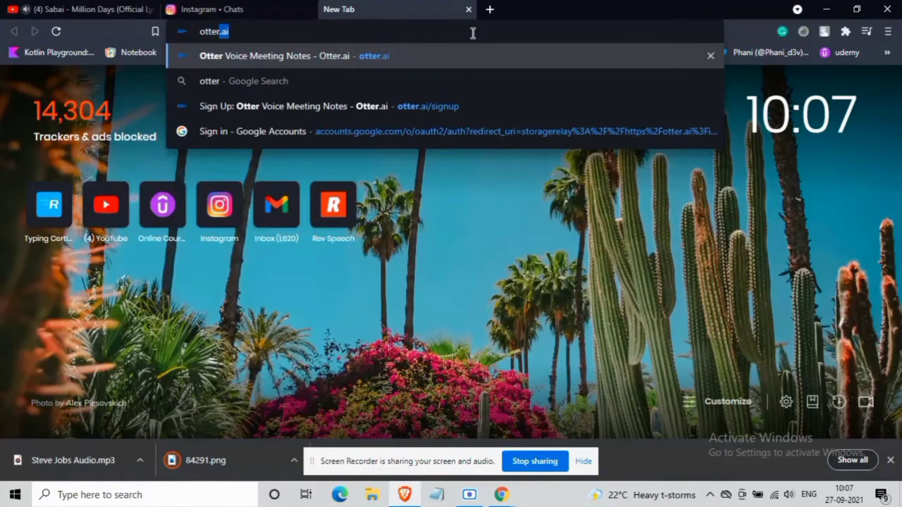
key("Return")
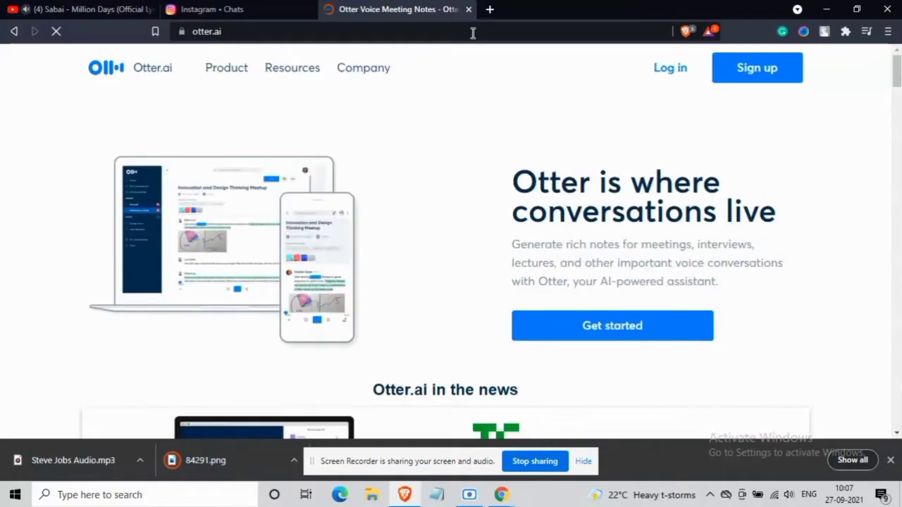
- Sign up for Otter.ai with the e-mail address and a password, letting the browser save it
left_click(739, 83)
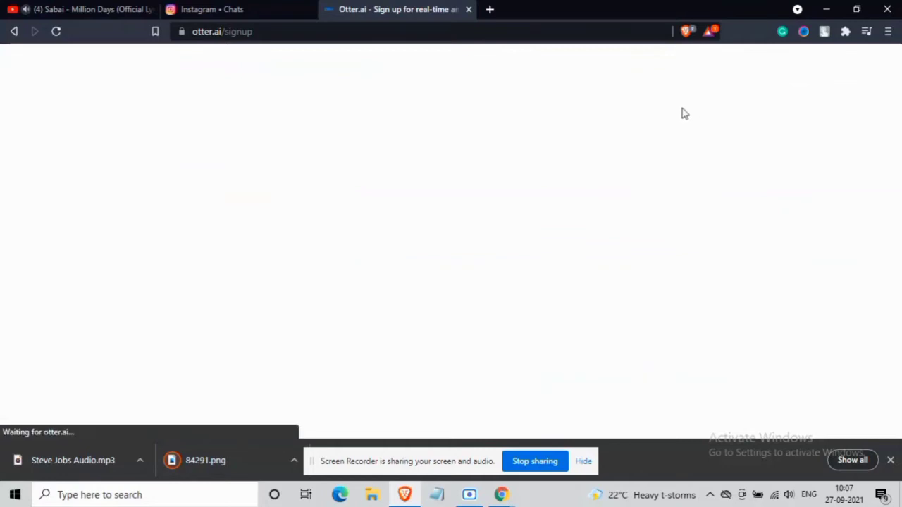
scroll(444, 310, "down", 1)
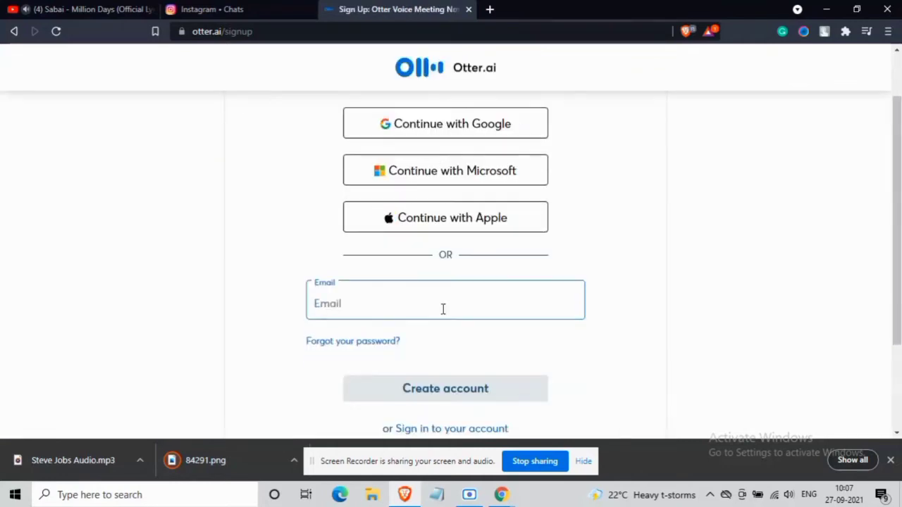
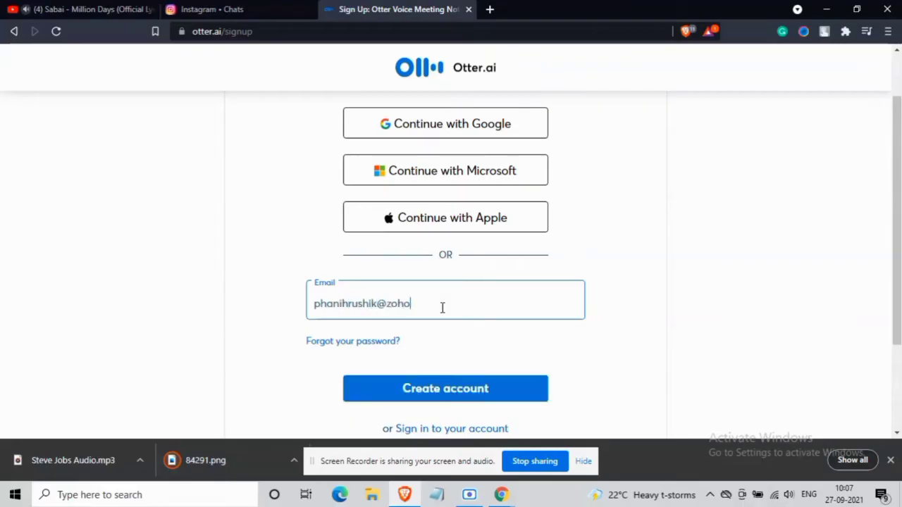
left_click(438, 394)
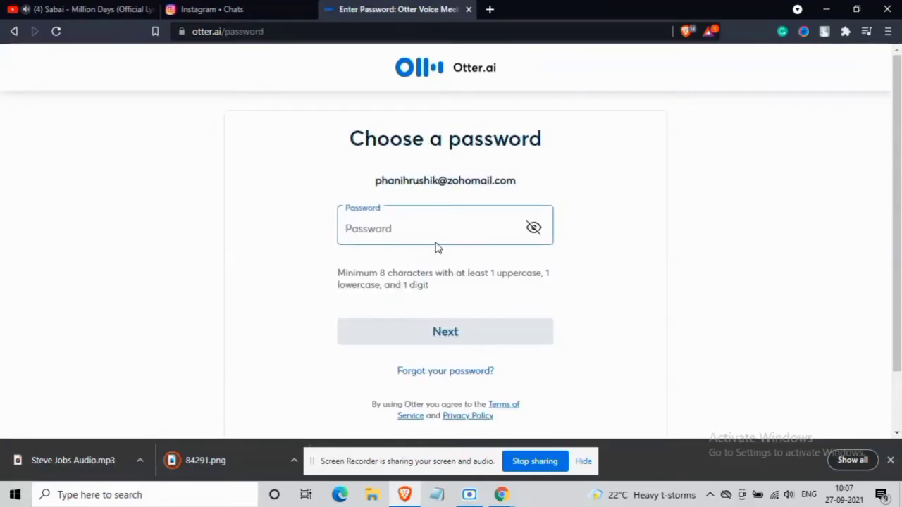
type("P")
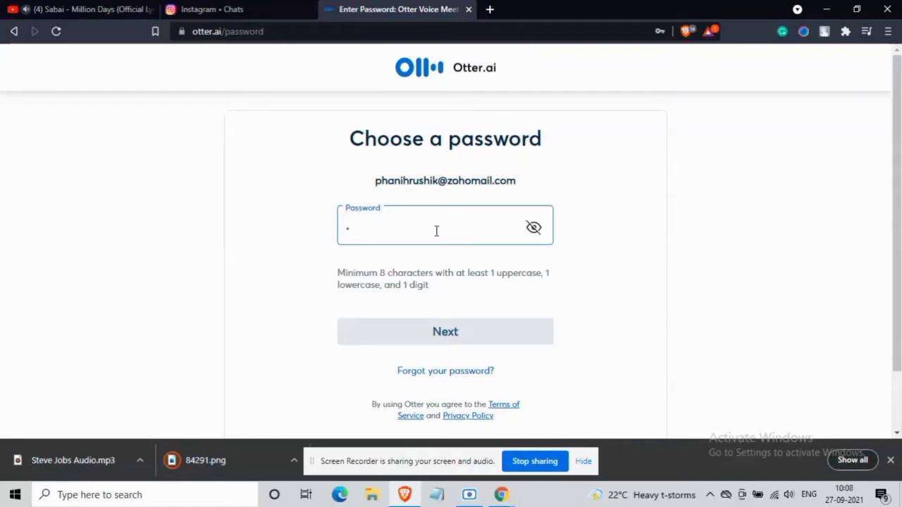
type("1")
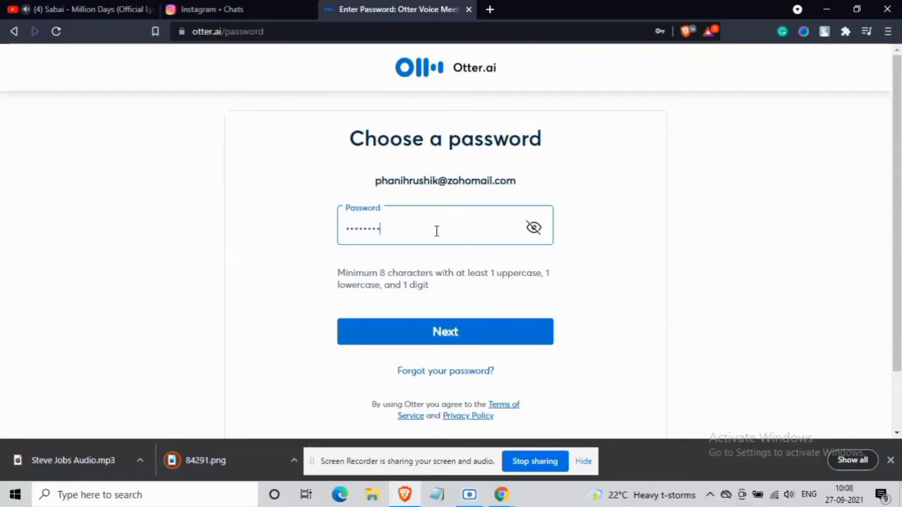
left_click(430, 331)
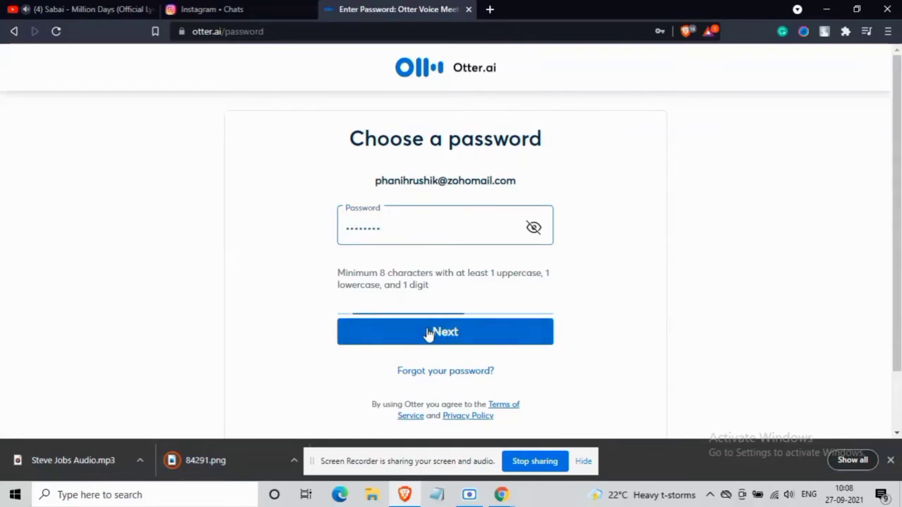
left_click(637, 143)
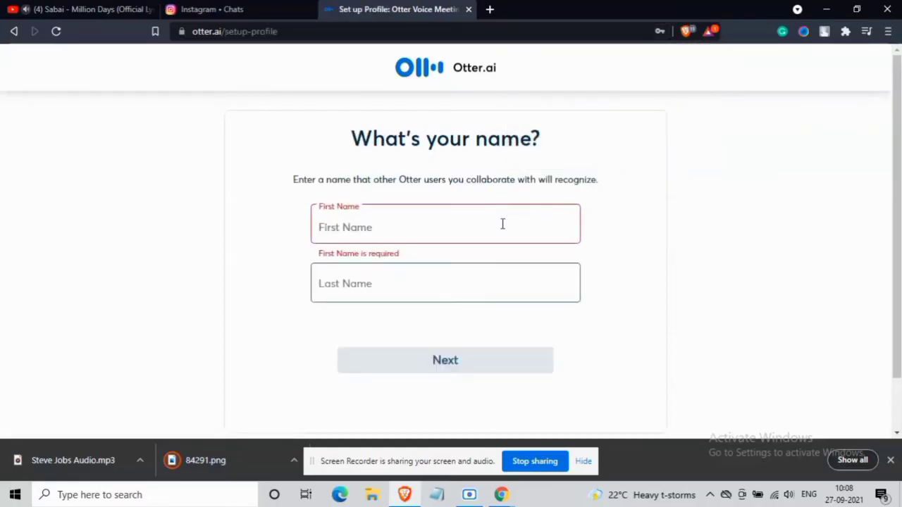
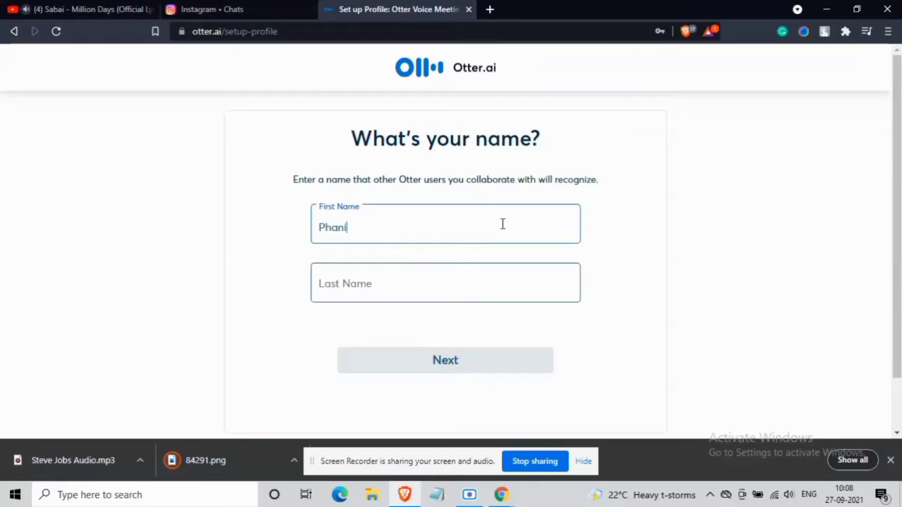
- Enter the first and last name to complete the Otter.ai profile
left_click(455, 280)
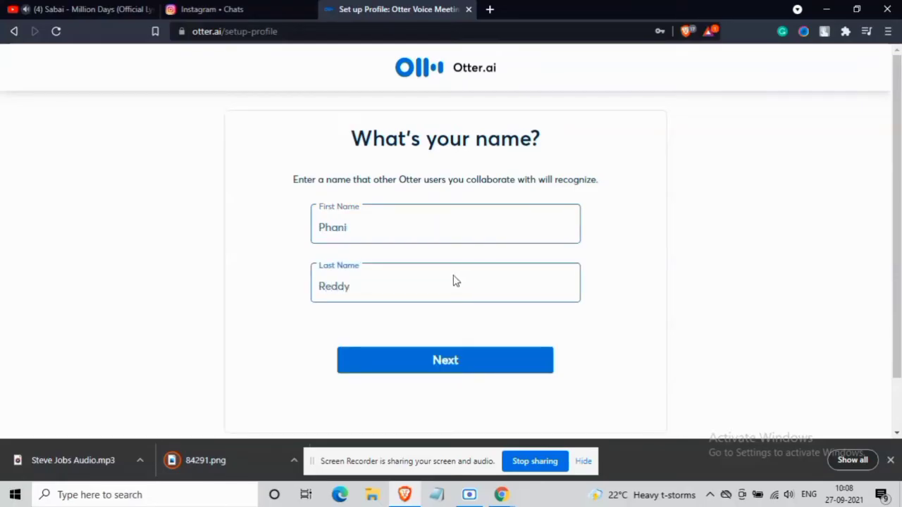
left_click(429, 361)
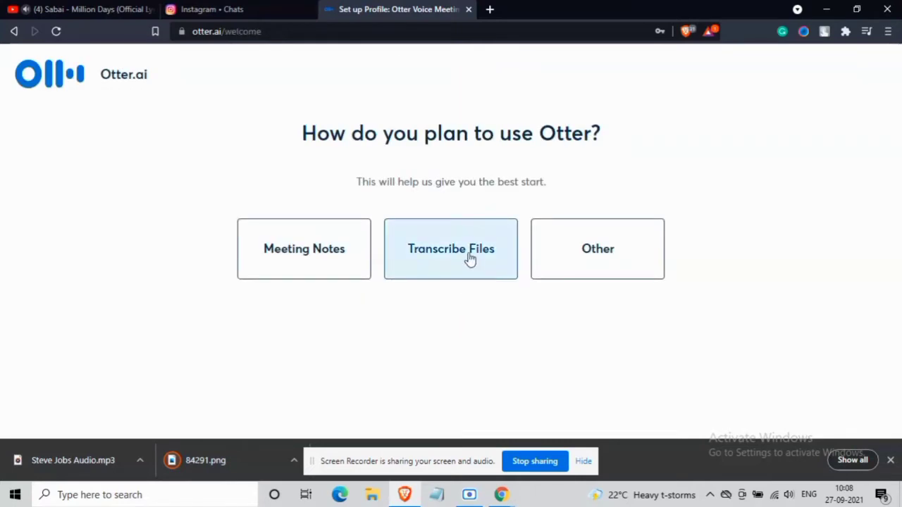
- Choose Transcribe Files as the intended use and import Sample_Audio_Mike_Umbarger.mp3
left_click(469, 258)
left_click(458, 328)
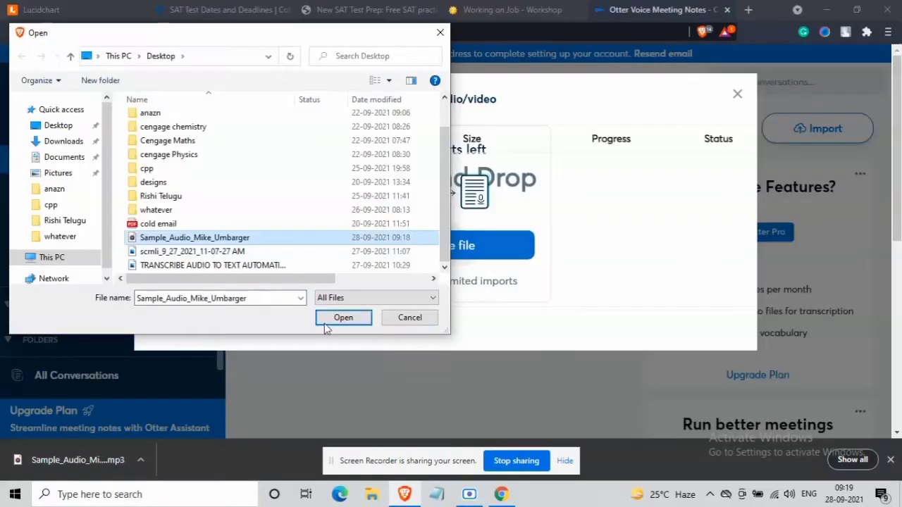
left_click(342, 318)
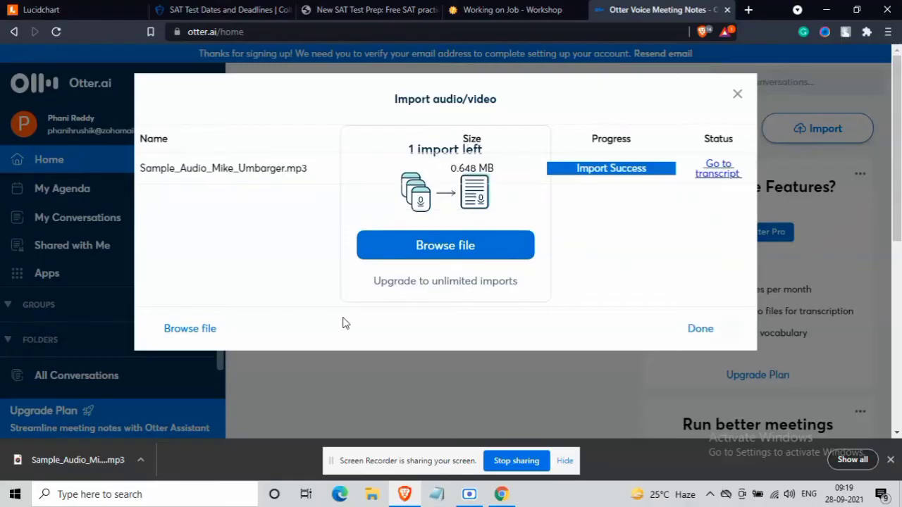
left_click(737, 96)
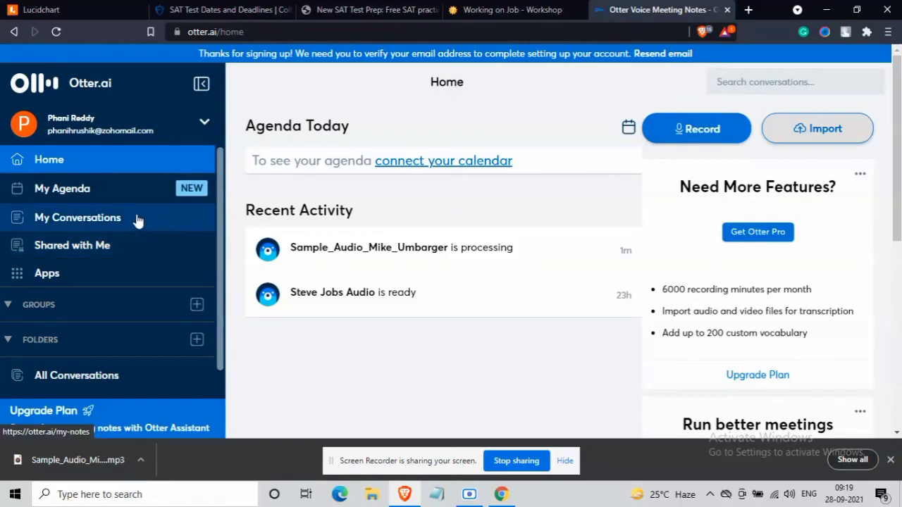
left_click(139, 227)
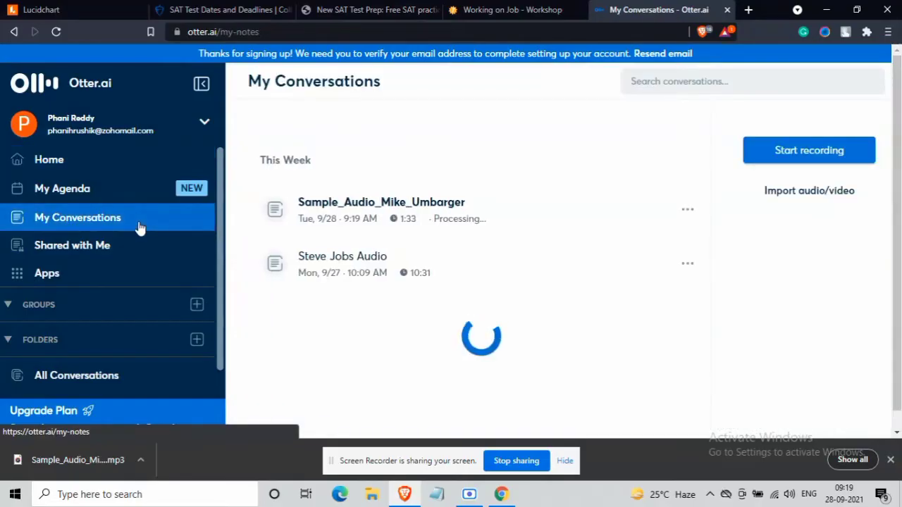
left_click(489, 218)
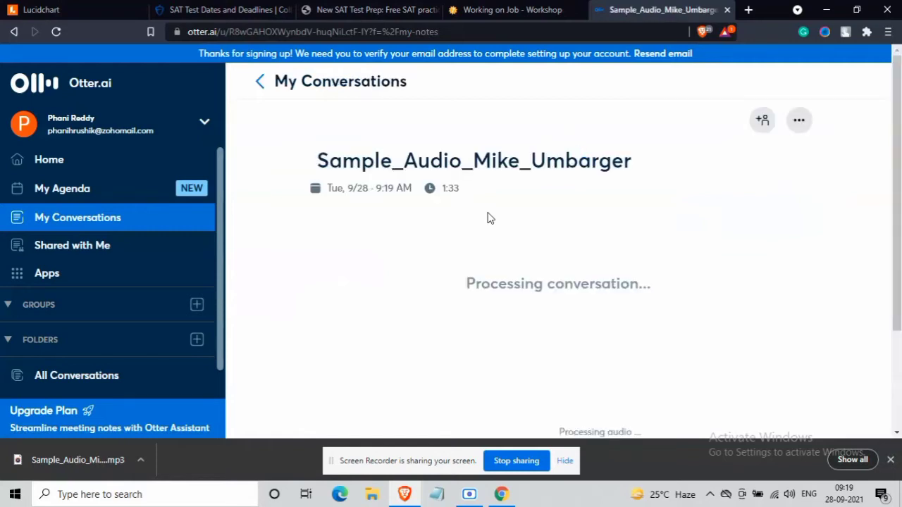
scroll(494, 226, "down", 1)
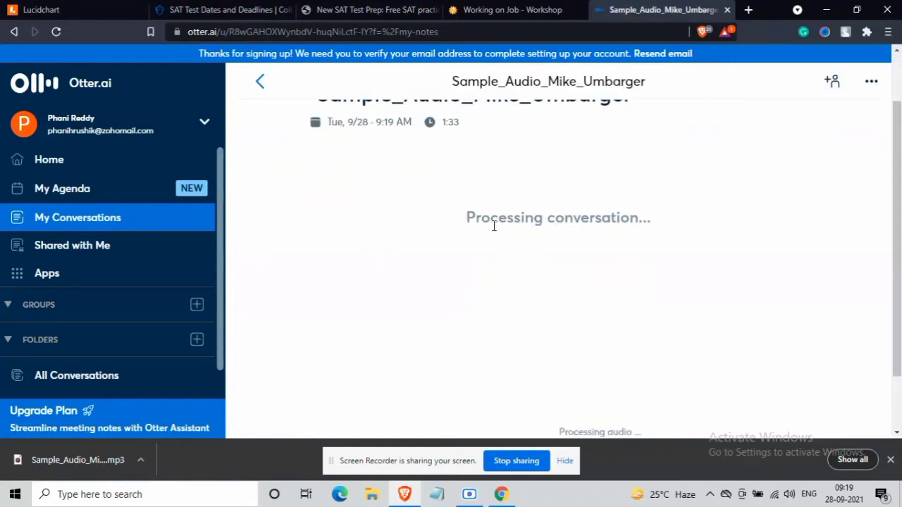
scroll(494, 226, "up", 1)
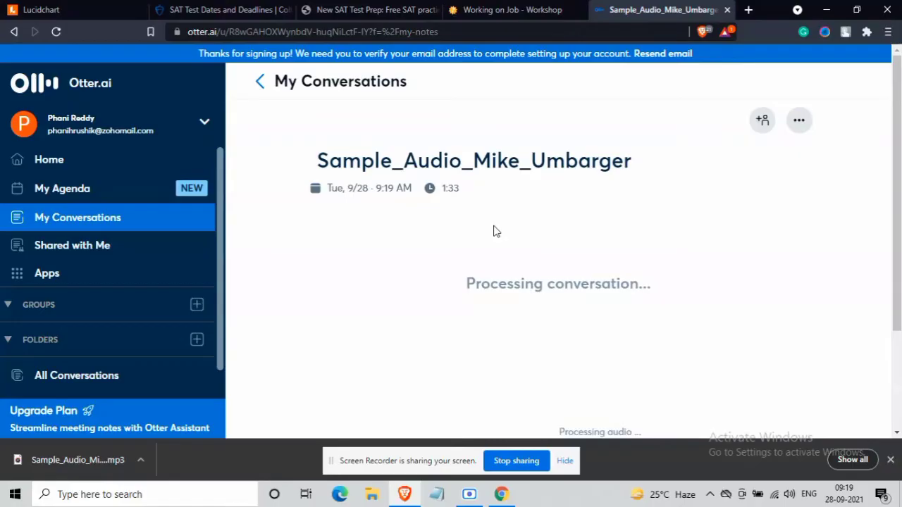
left_click(891, 460)
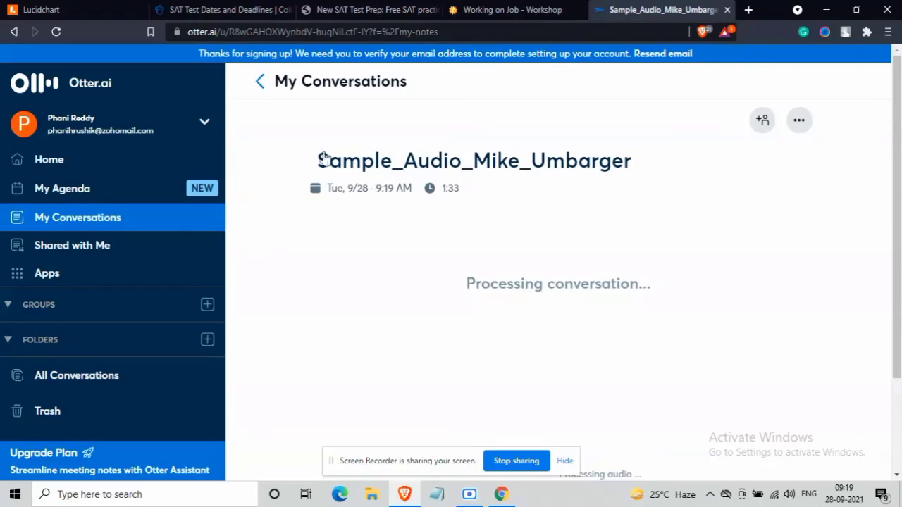
left_click(259, 81)
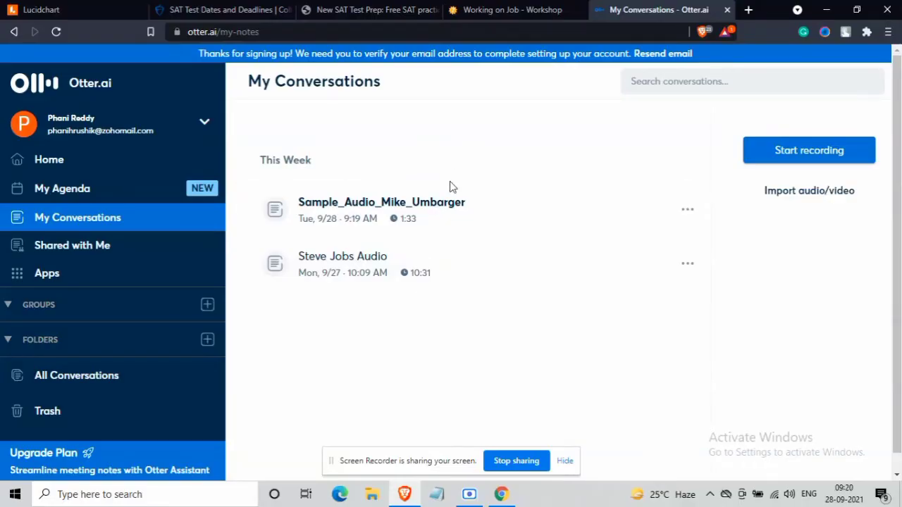
left_click(450, 218)
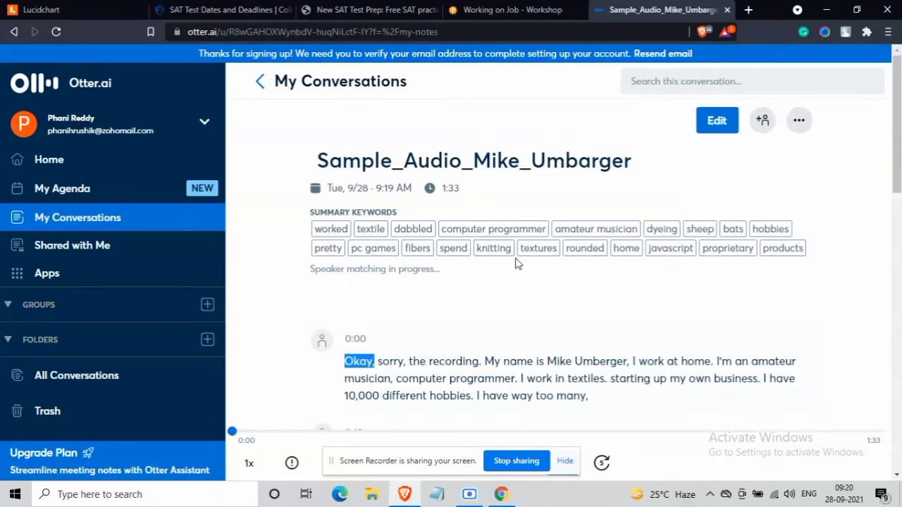
scroll(517, 280, "down", 1)
scroll(518, 280, "down", 3)
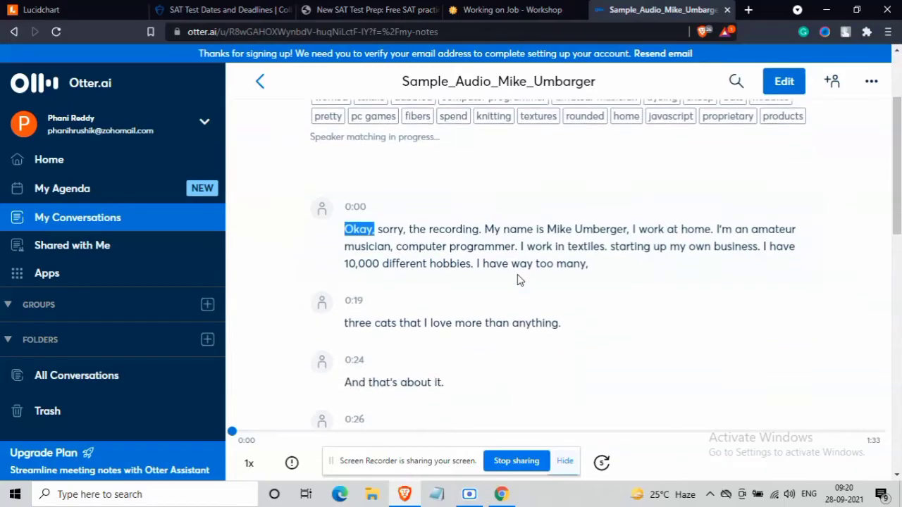
scroll(517, 278, "down", 5)
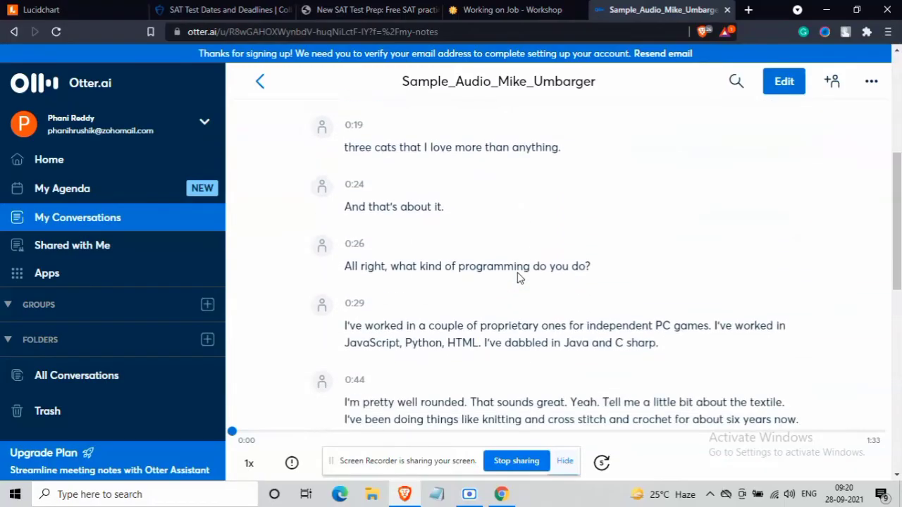
scroll(517, 278, "down", 2)
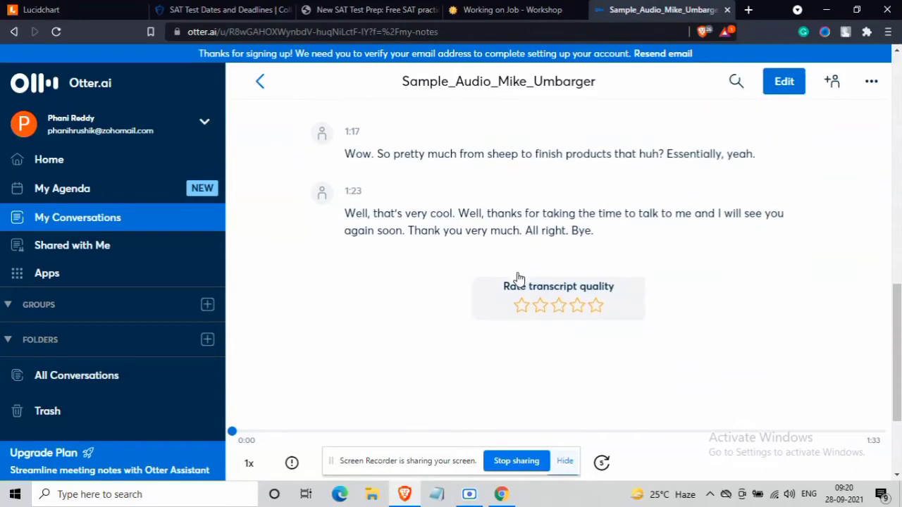
scroll(517, 277, "up", 10)
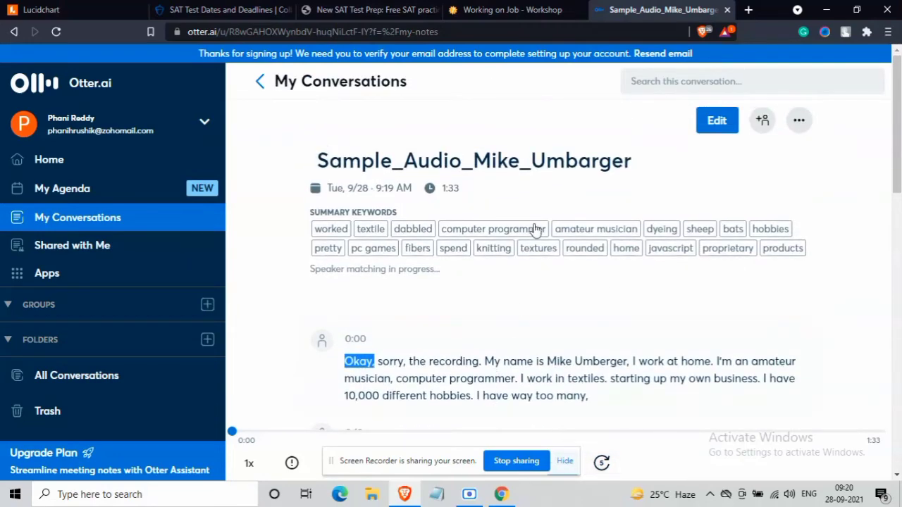
- Play the audio, try editing 'starting up my own business.', then reload the page to allow editing
key("space")
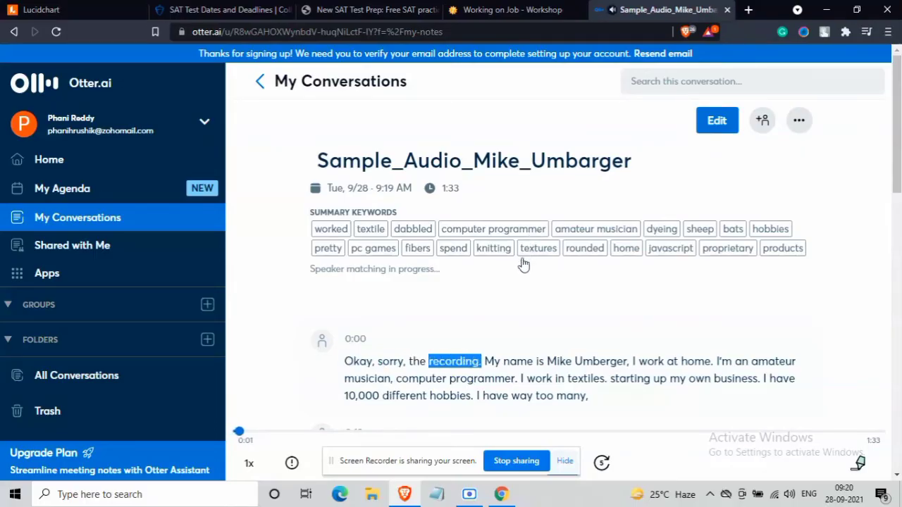
scroll(519, 301, "down", 1)
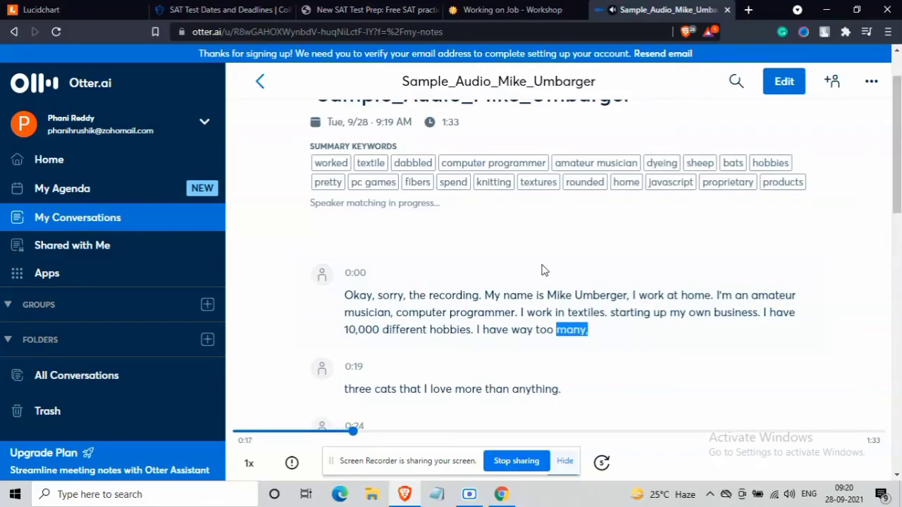
left_click_drag(608, 318, 760, 313)
right_click(609, 312)
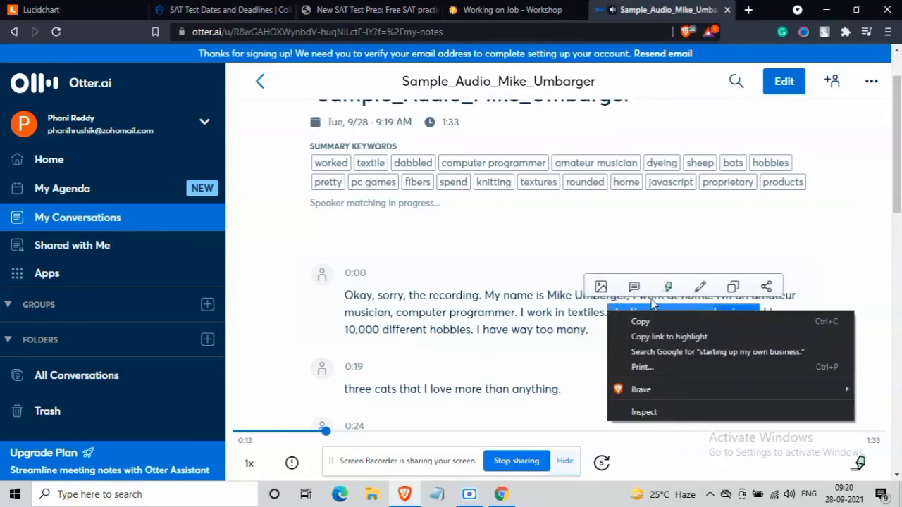
left_click(701, 287)
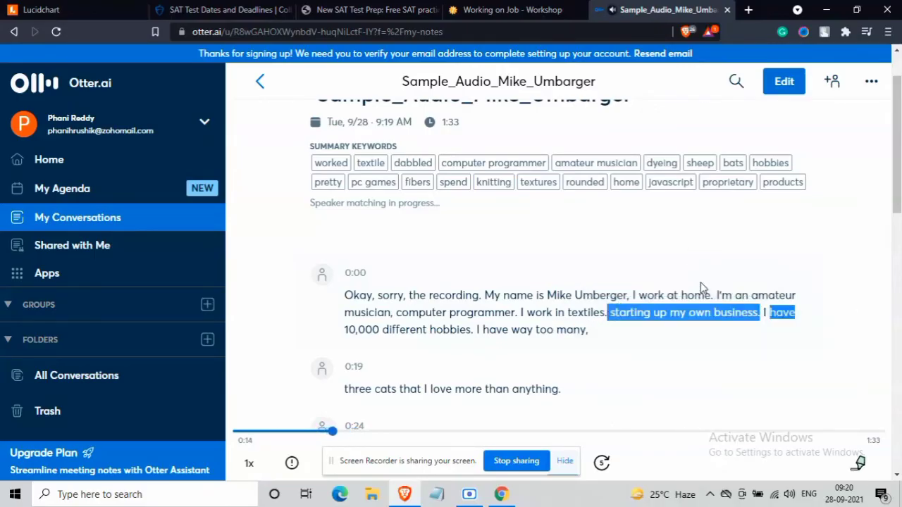
double_click(610, 319)
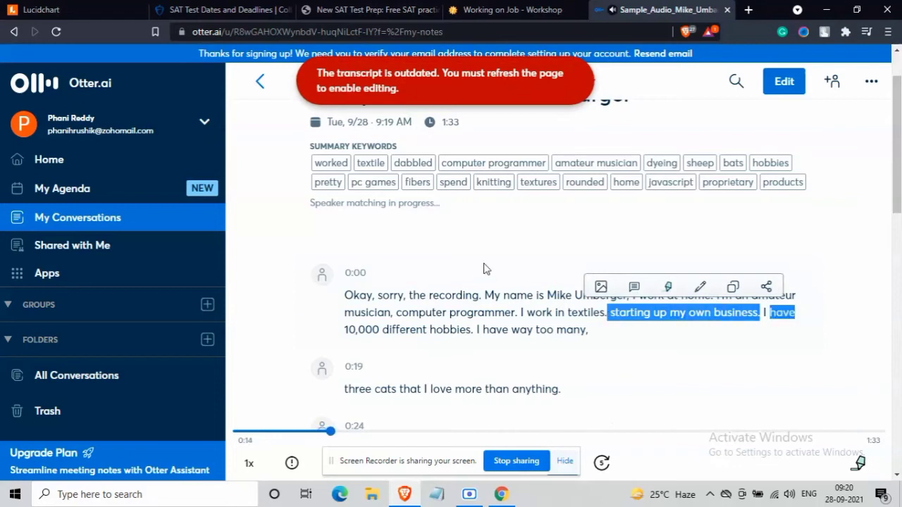
left_click(57, 32)
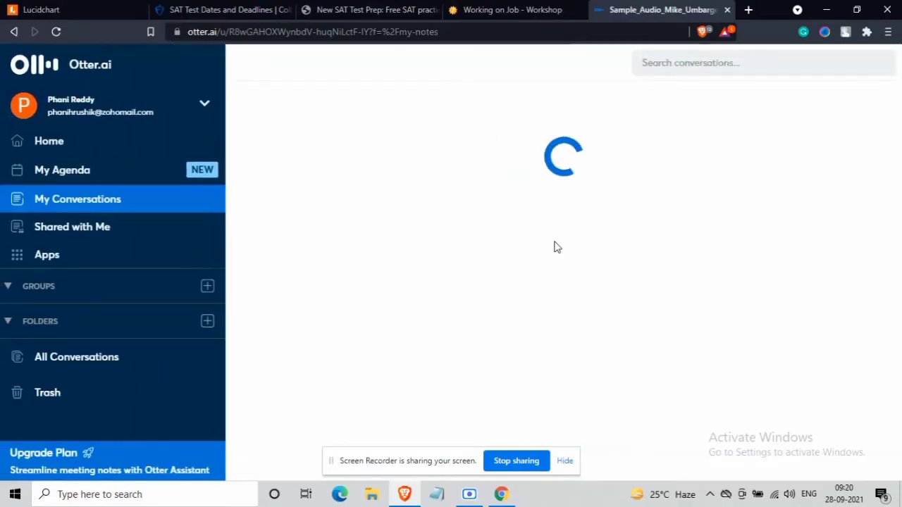
- In the transcript's opening passage, change 'textiles.' to 'textiles,' and save with Done
scroll(530, 306, "down", 2)
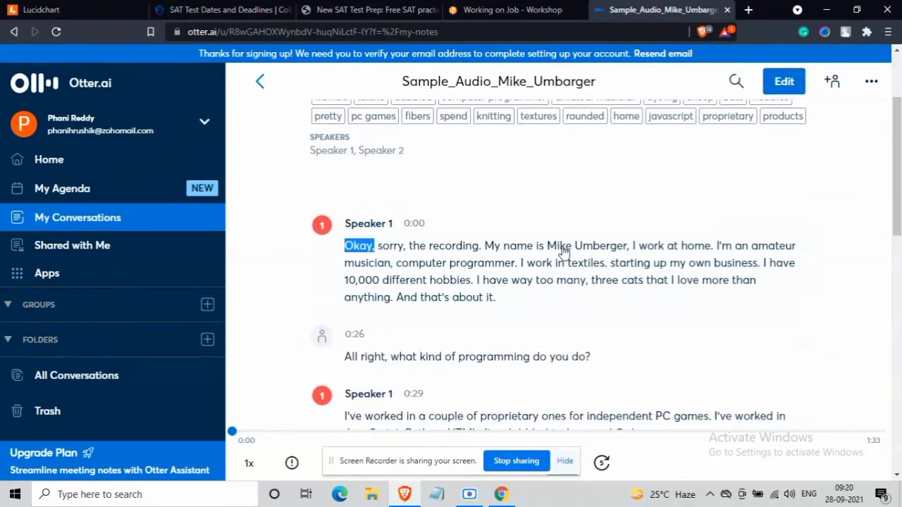
right_click(564, 248)
left_click(613, 227)
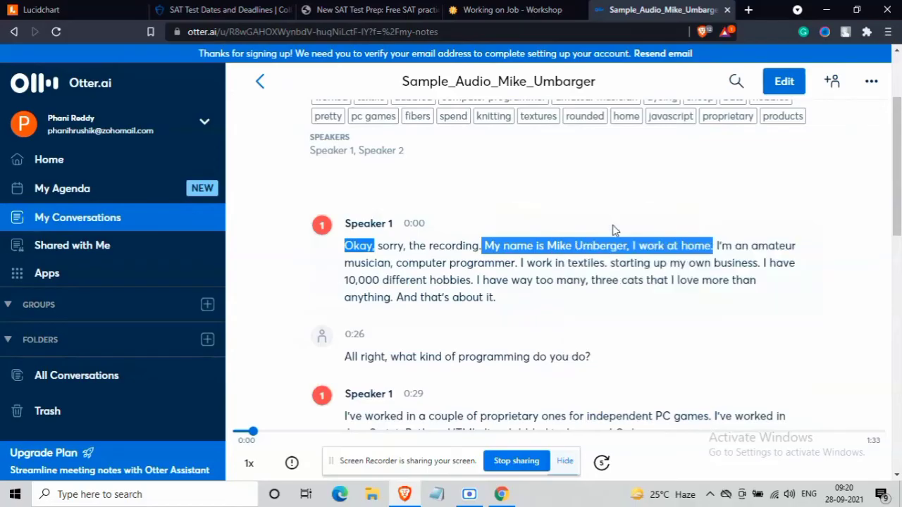
left_click(707, 223)
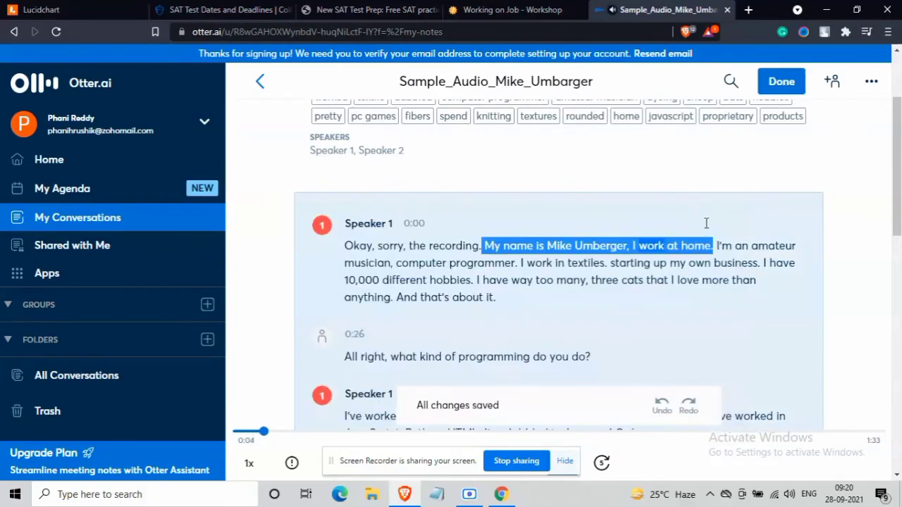
left_click(608, 263)
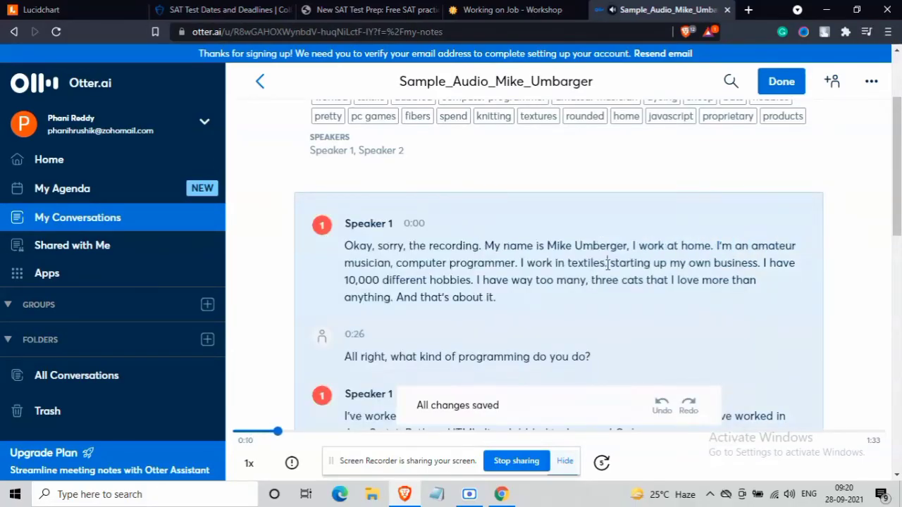
key("BackSpace")
type(",")
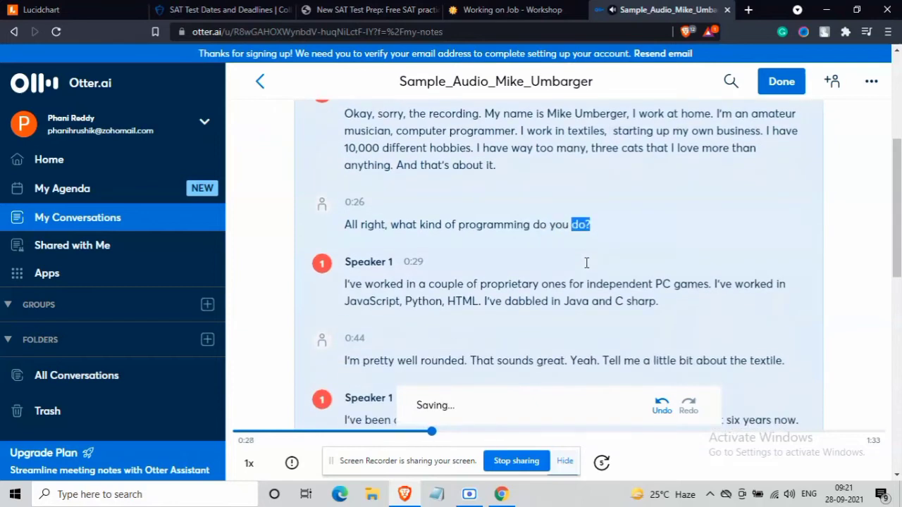
key("XF86AudioRaiseVolume")
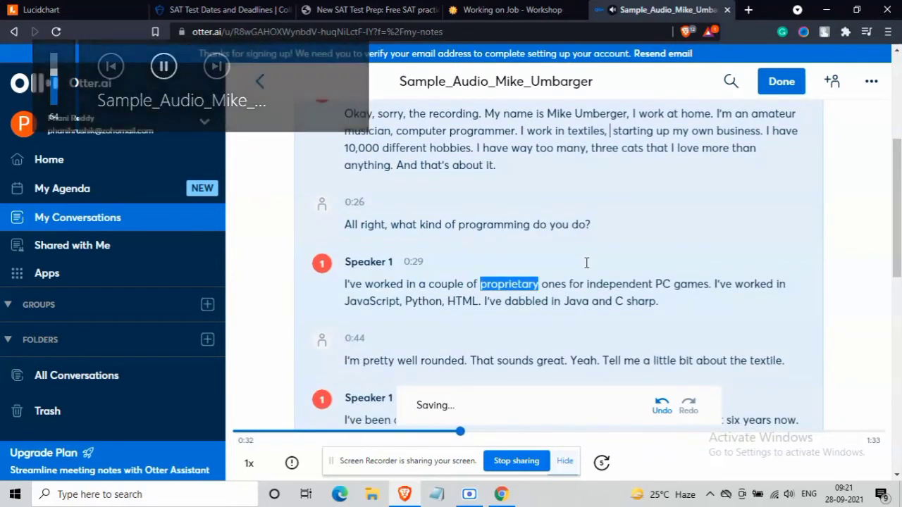
left_click(787, 81)
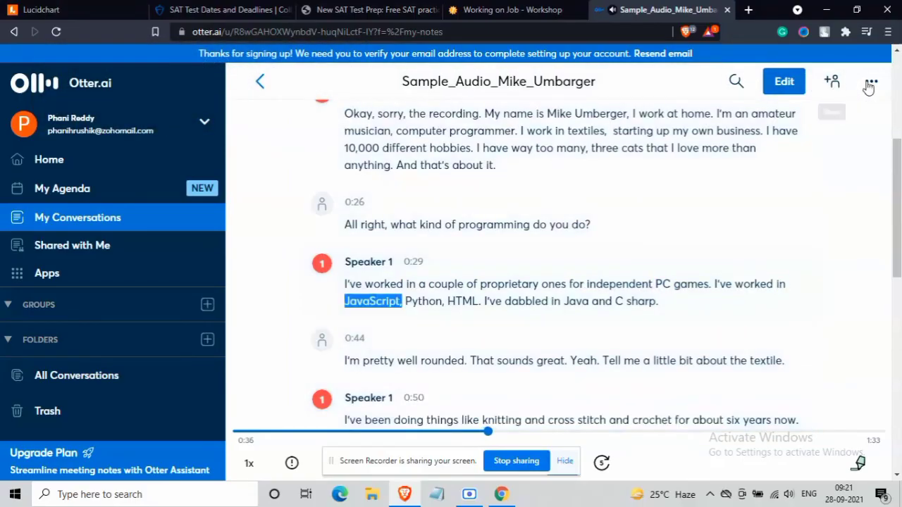
left_click(871, 82)
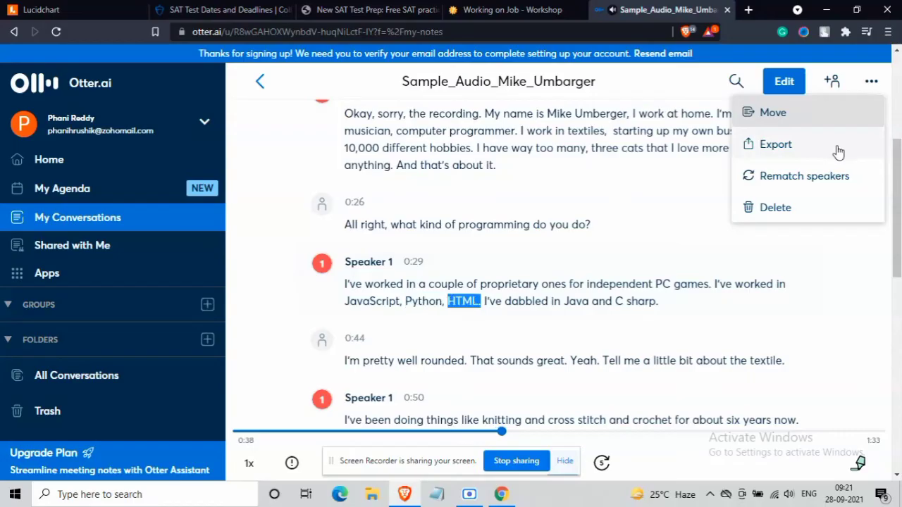
left_click(848, 266)
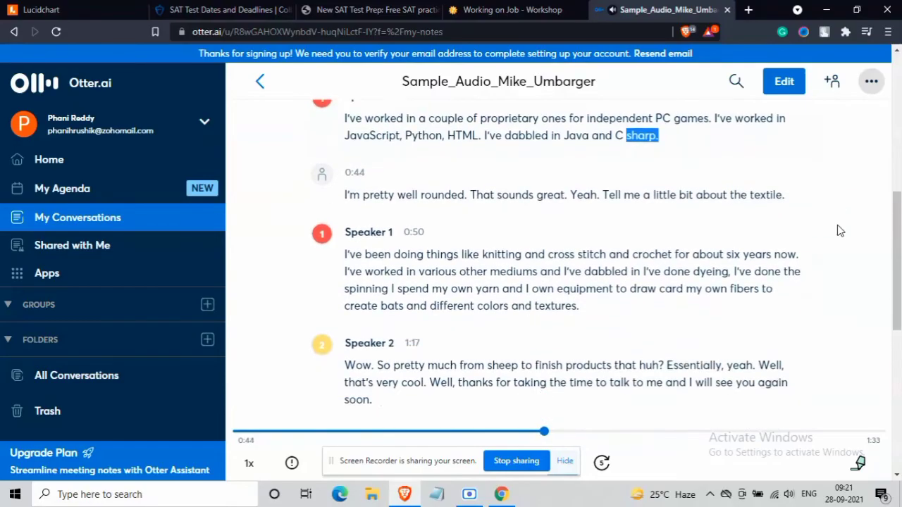
key("XF86AudioRaiseVolume")
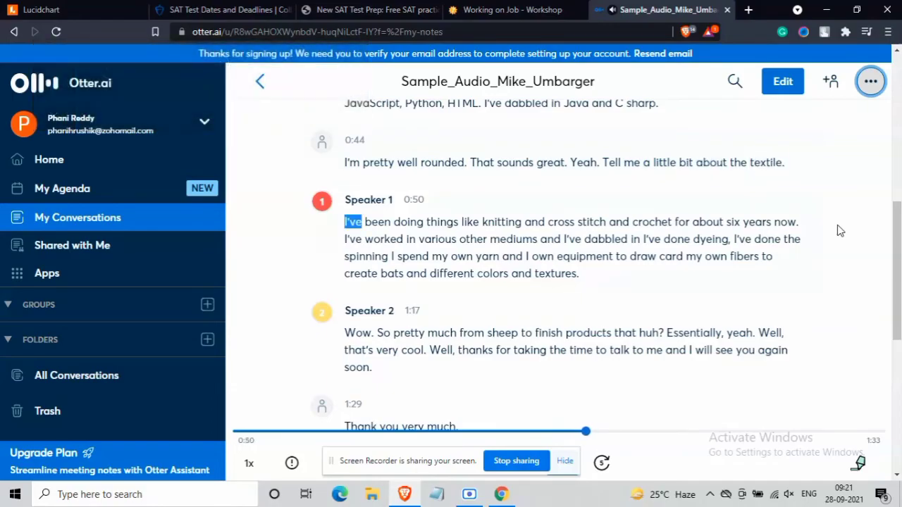
key("XF86AudioRaiseVolume")
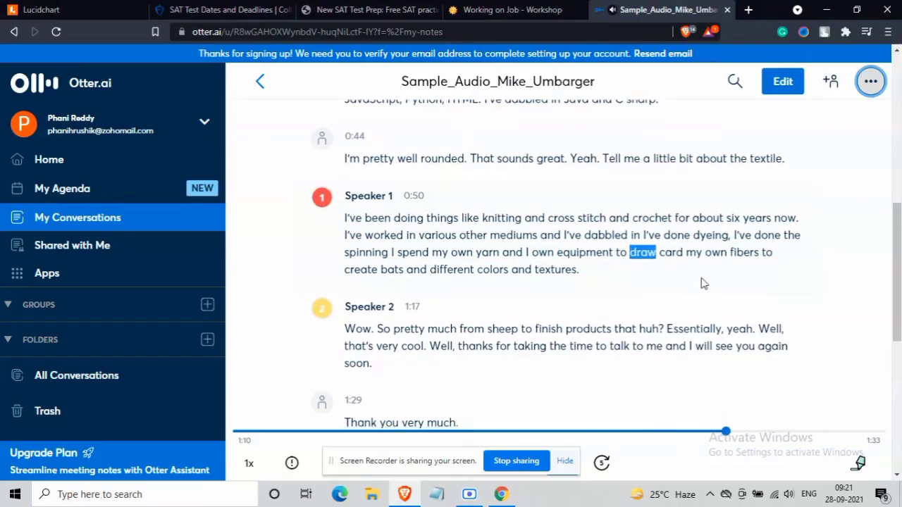
scroll(702, 284, "down", 2)
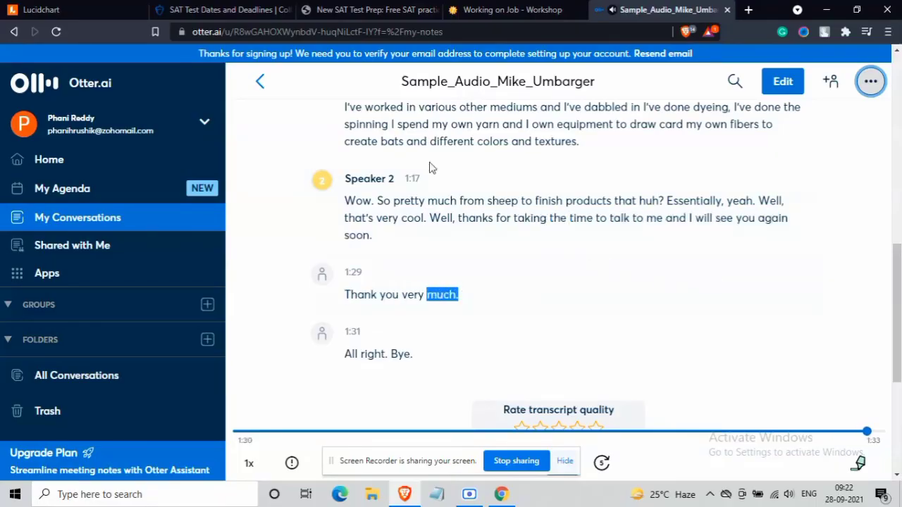
left_click(259, 82)
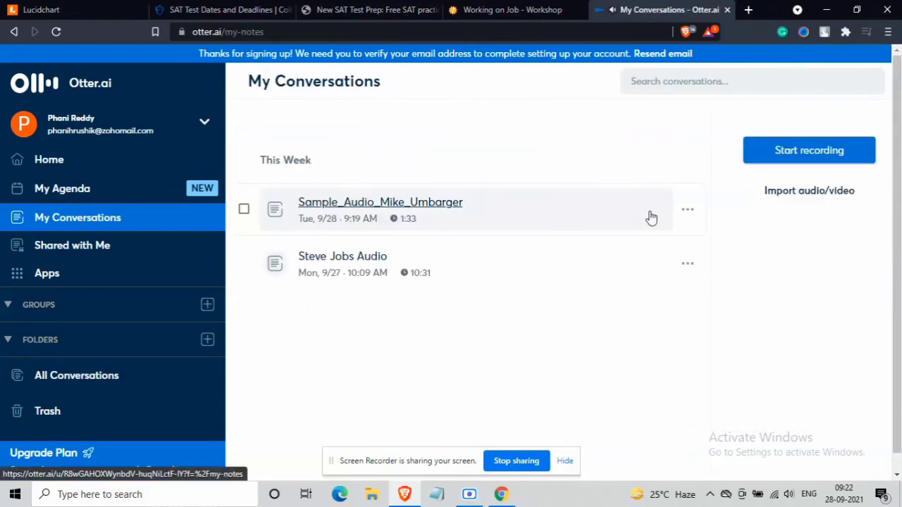
left_click(690, 210)
left_click(666, 272)
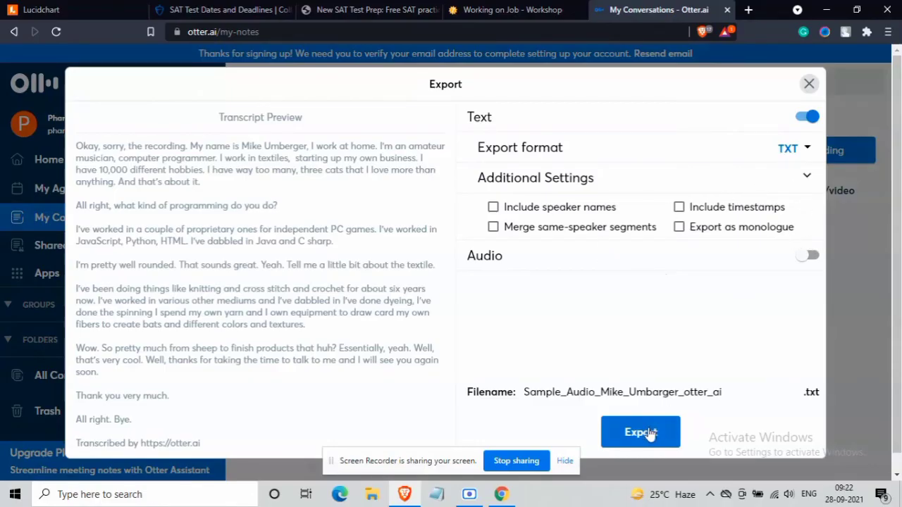
left_click(649, 433)
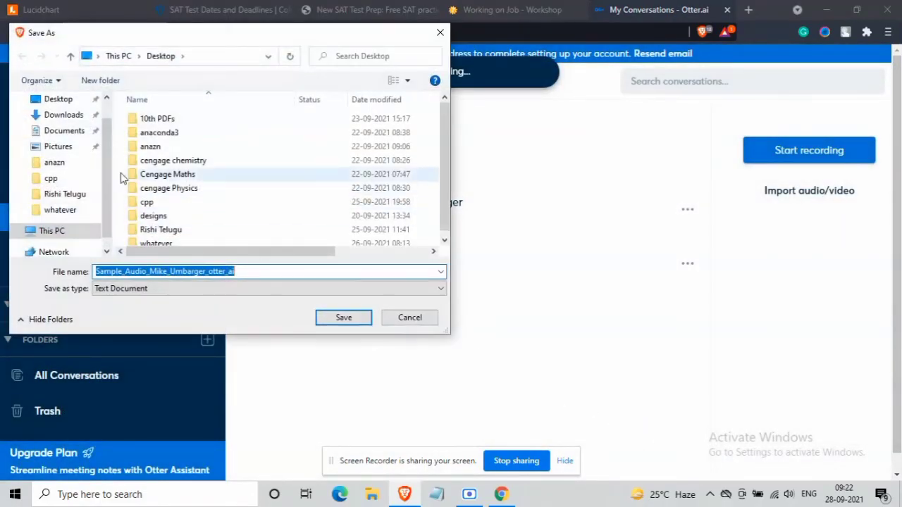
left_click(56, 99)
left_click(337, 321)
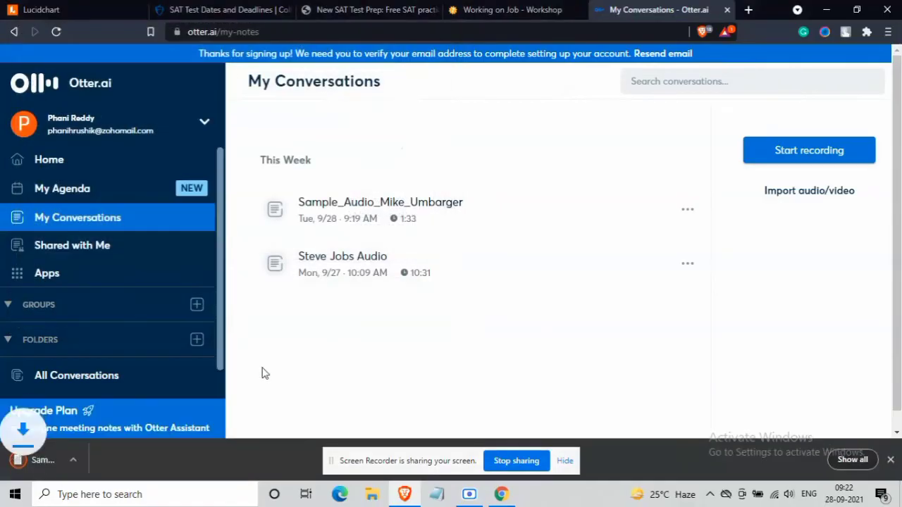
left_click(89, 462)
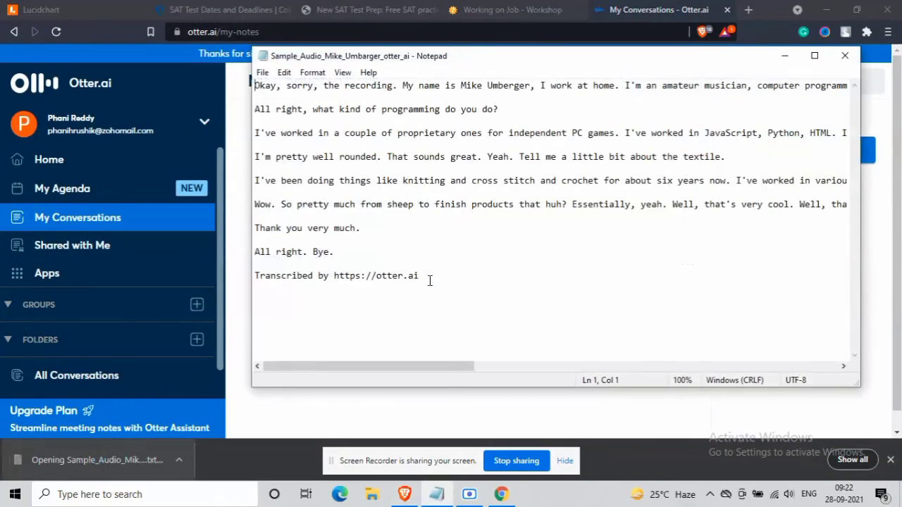
left_click_drag(428, 281, 254, 281)
key("BackSpace")
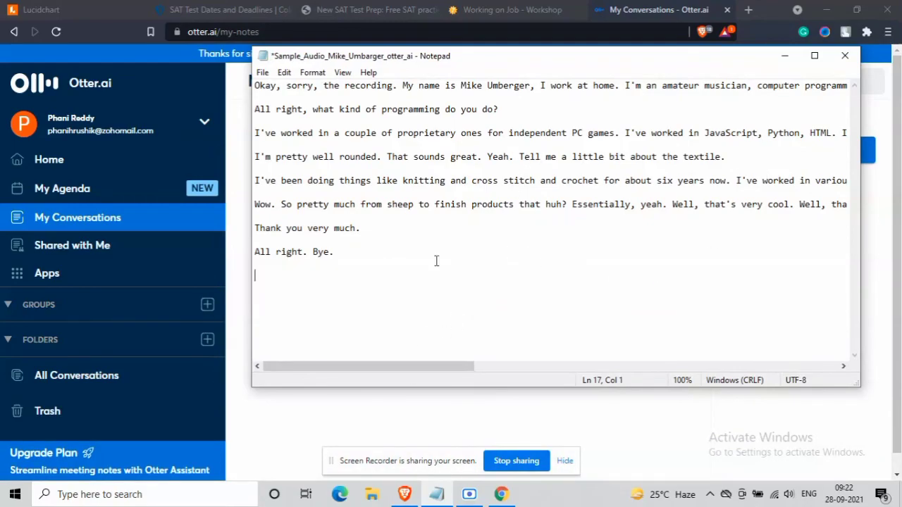
left_click(343, 72)
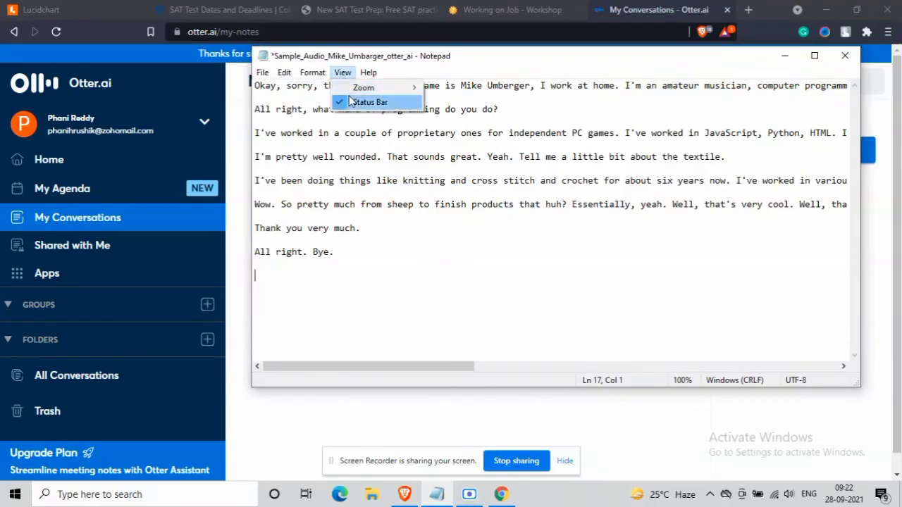
left_click(325, 87)
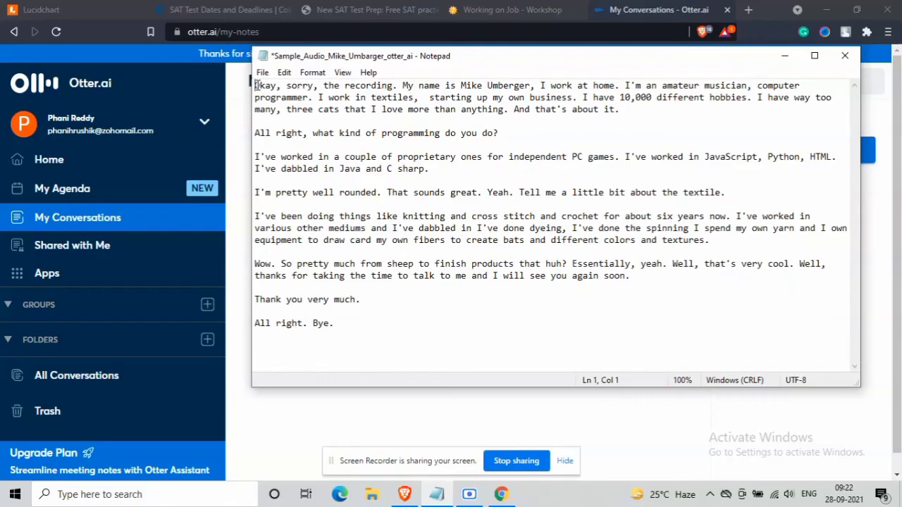
- Select all the transcript text, close Notepad saving the changes, and return to CastingWords
left_click_drag(256, 85, 344, 339)
key("ctrl+c")
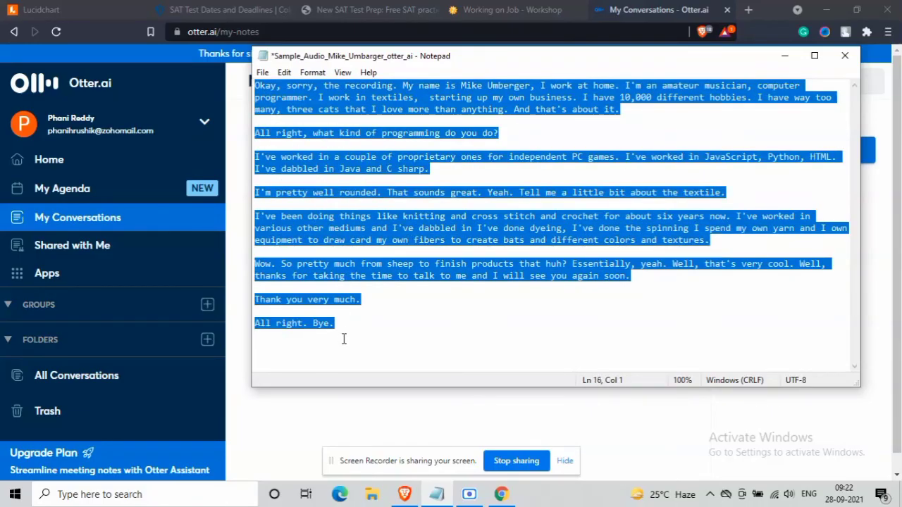
left_click(842, 55)
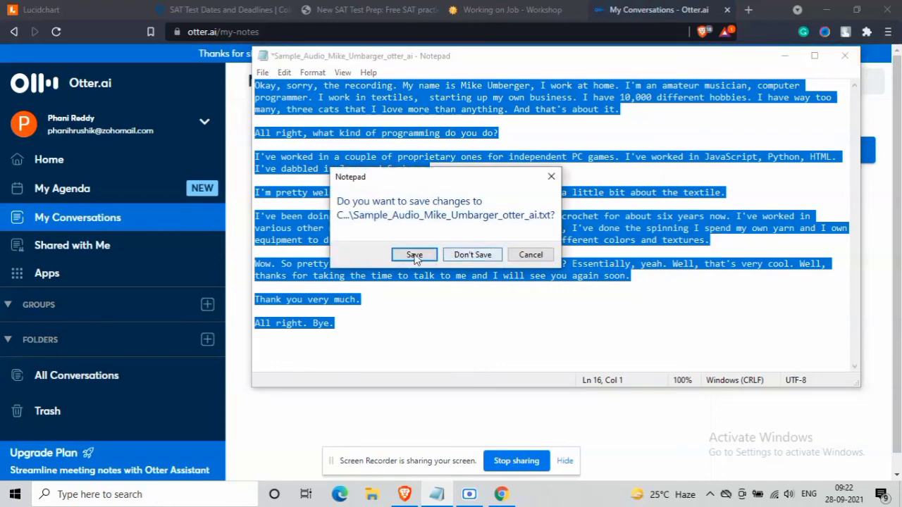
left_click(415, 255)
left_click(467, 8)
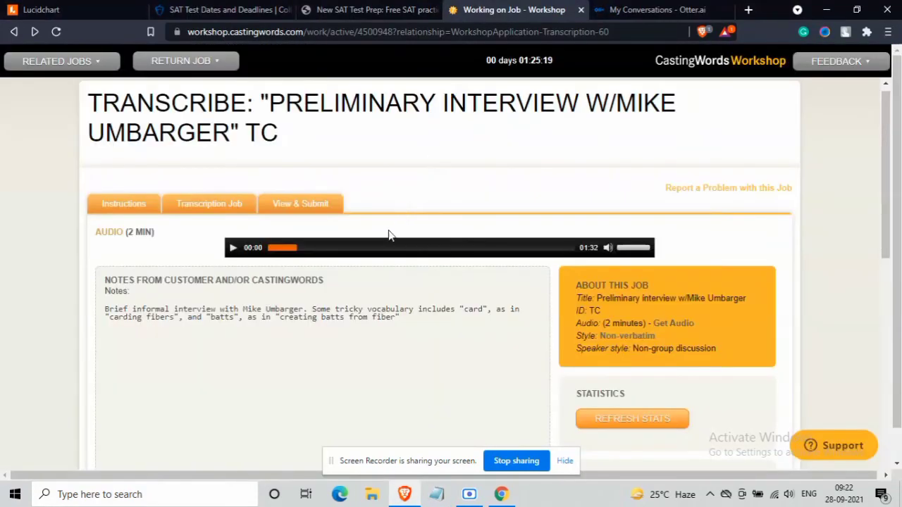
- Paste the cleaned transcript into the empty TRANSCRIBE box with Ctrl+V
scroll(389, 235, "down", 5)
scroll(388, 236, "down", 3)
left_click(341, 246)
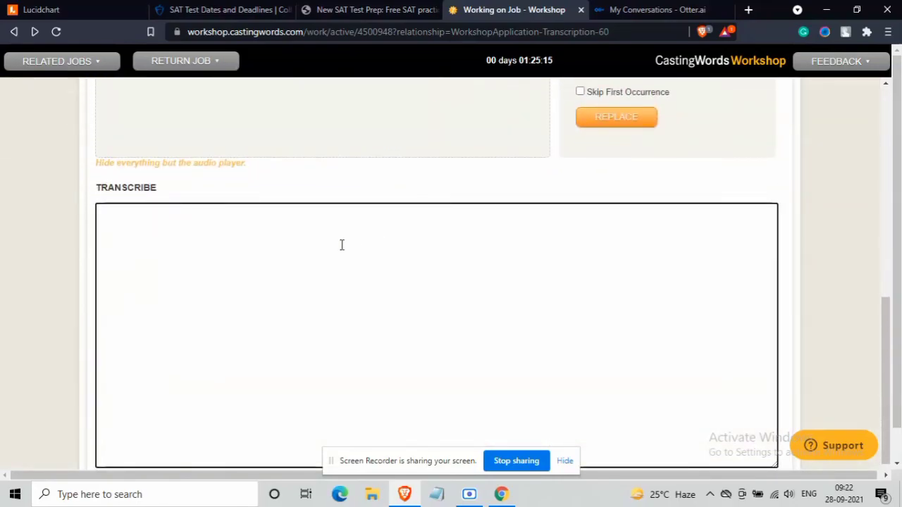
key("ctrl+v")
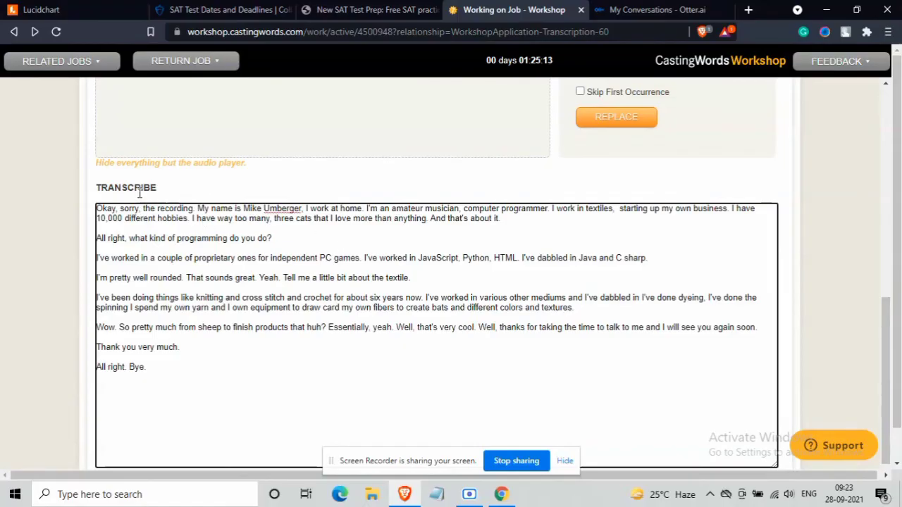
scroll(358, 317, "down", 2)
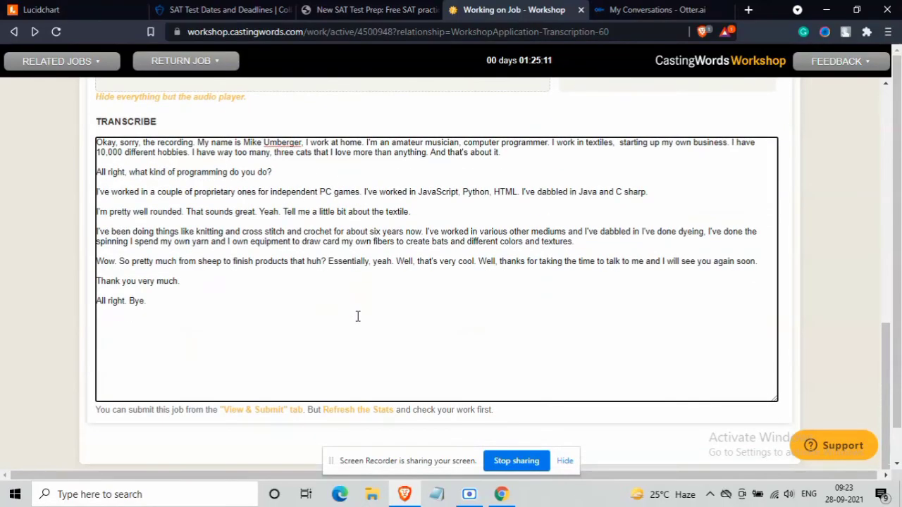
scroll(357, 316, "up", 10)
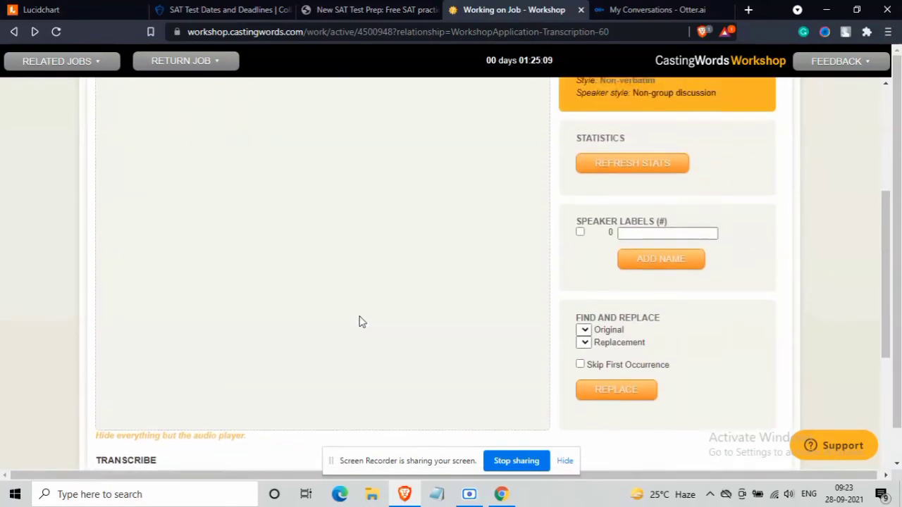
scroll(360, 321, "down", 8)
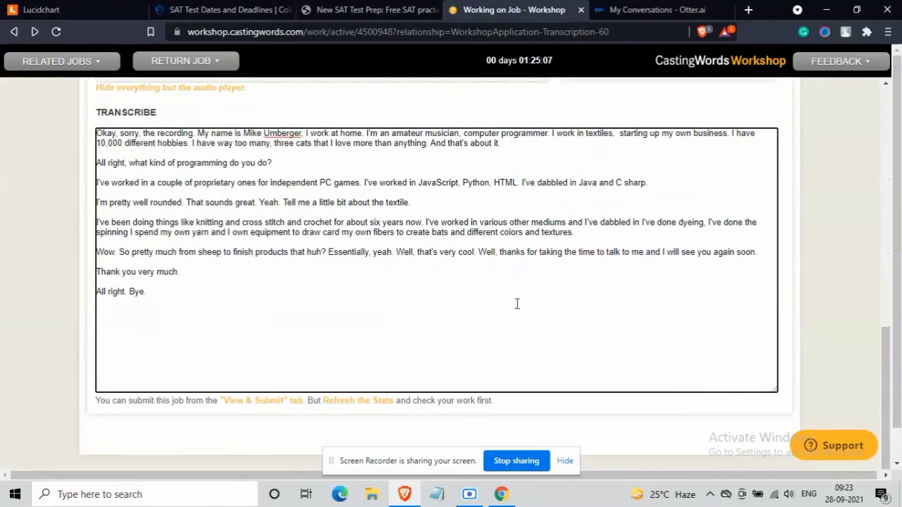
scroll(518, 304, "up", 5)
scroll(654, 297, "up", 4)
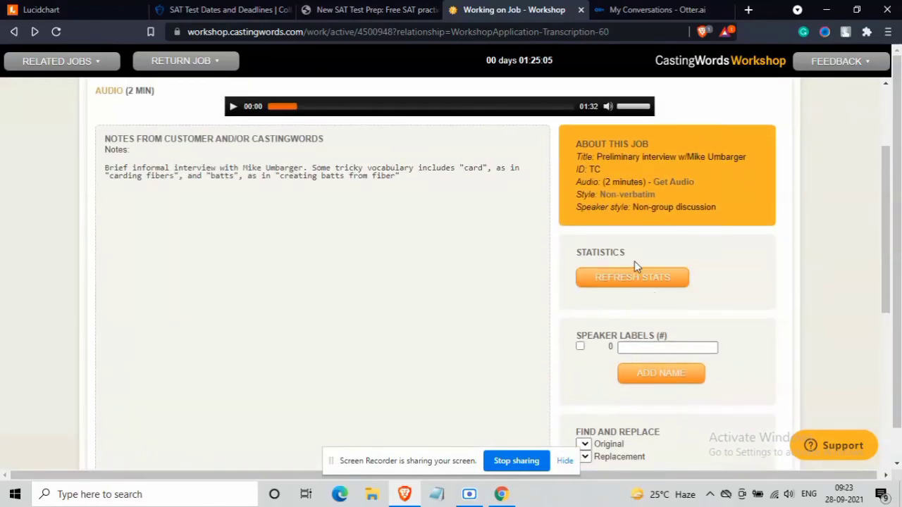
scroll(645, 282, "down", 5)
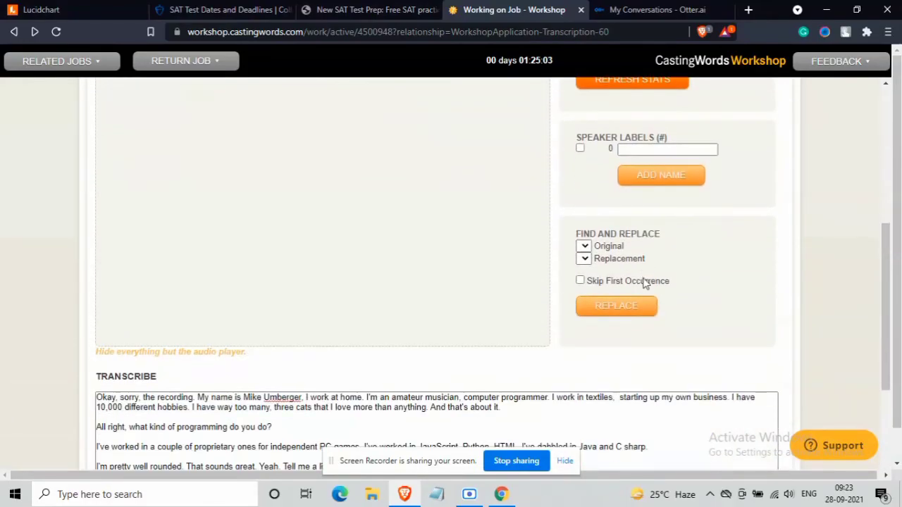
scroll(634, 282, "up", 5)
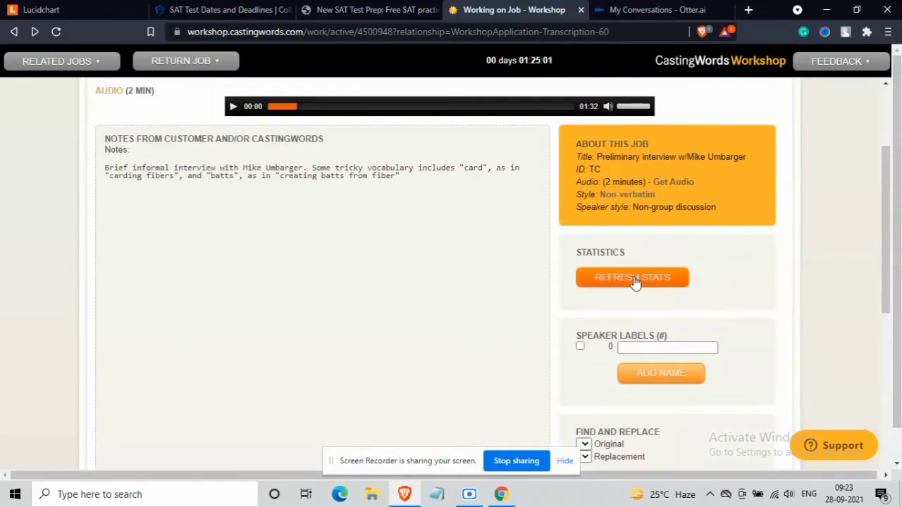
scroll(634, 280, "up", 4)
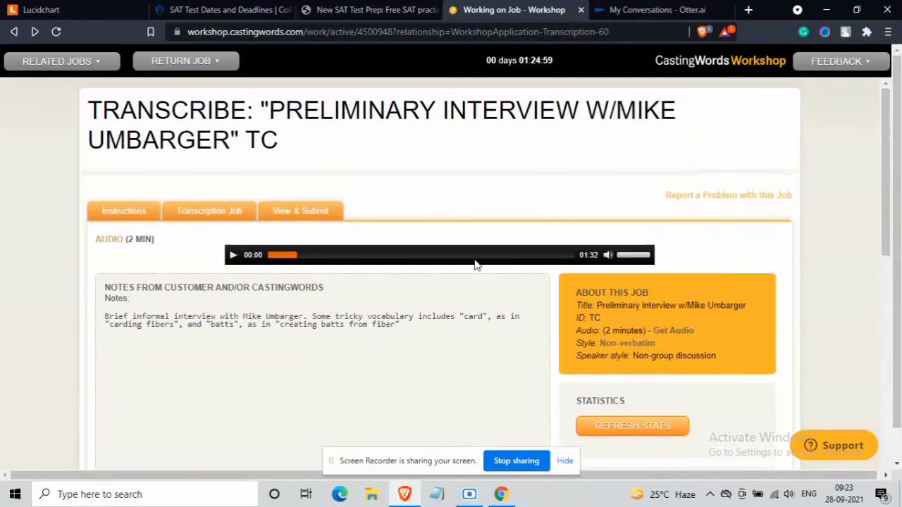
- Preview the transcript on the View & Submit tab and click SUBMIT JOB
left_click(308, 215)
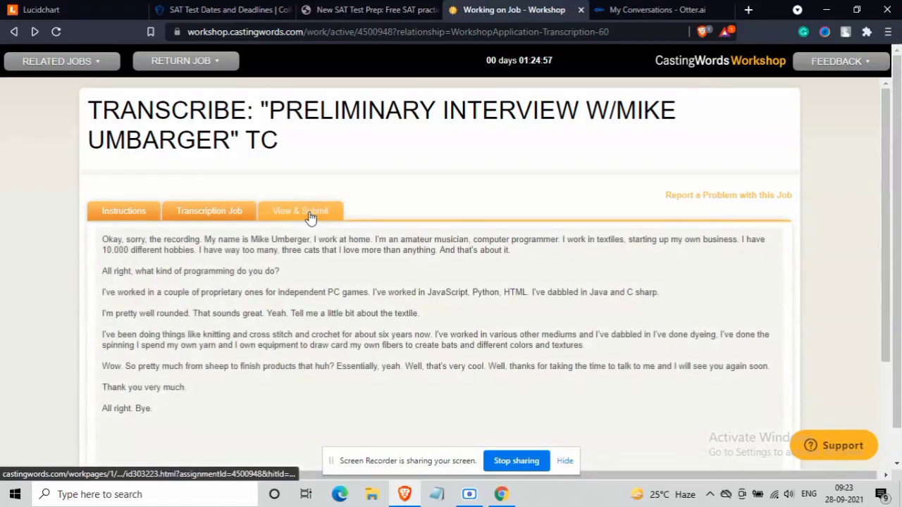
scroll(310, 217, "down", 4)
scroll(308, 215, "down", 1)
left_click(163, 396)
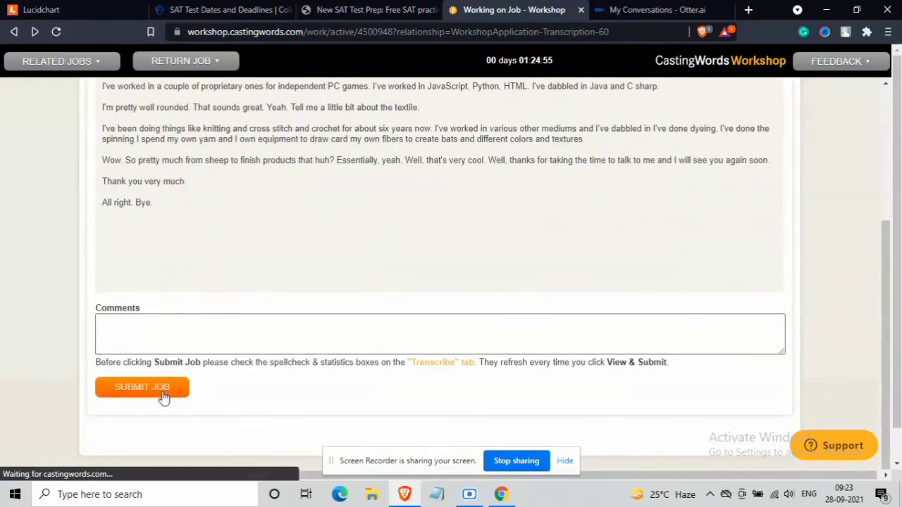